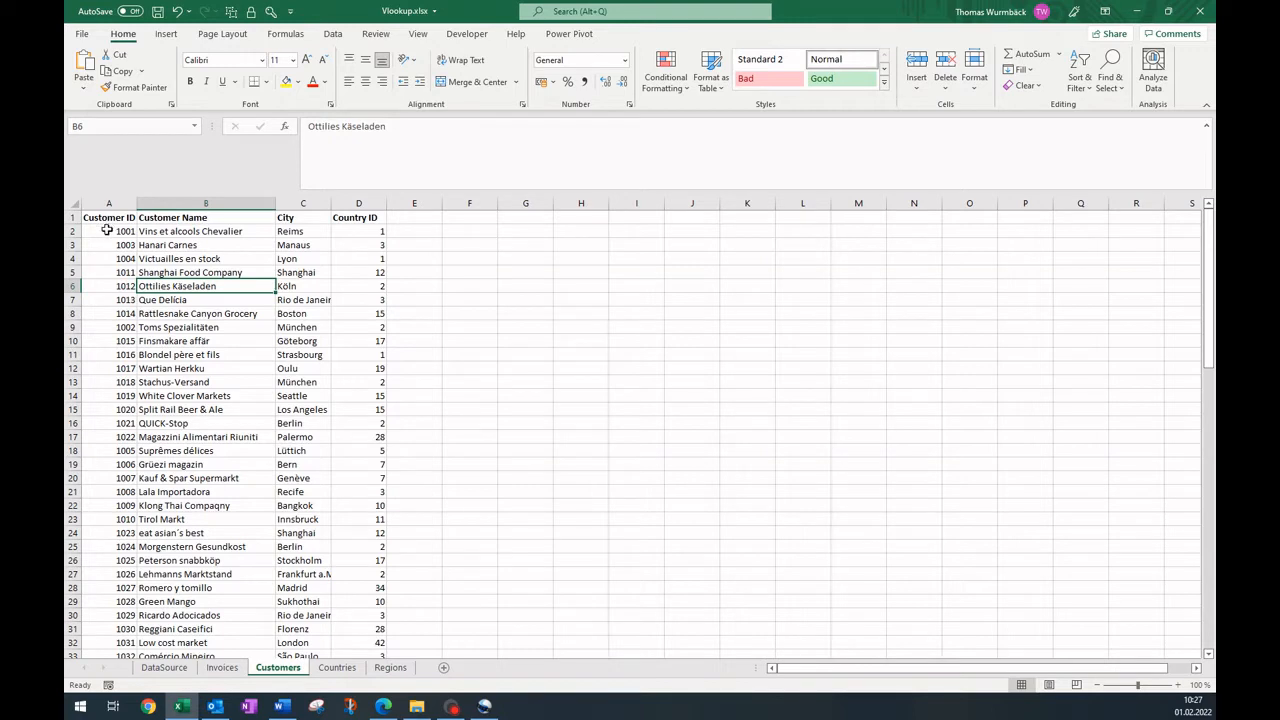
- Go down the Customer ID column on the Customers sheet to row 6 and read the matching customer name
click(104, 231)
key(Down)
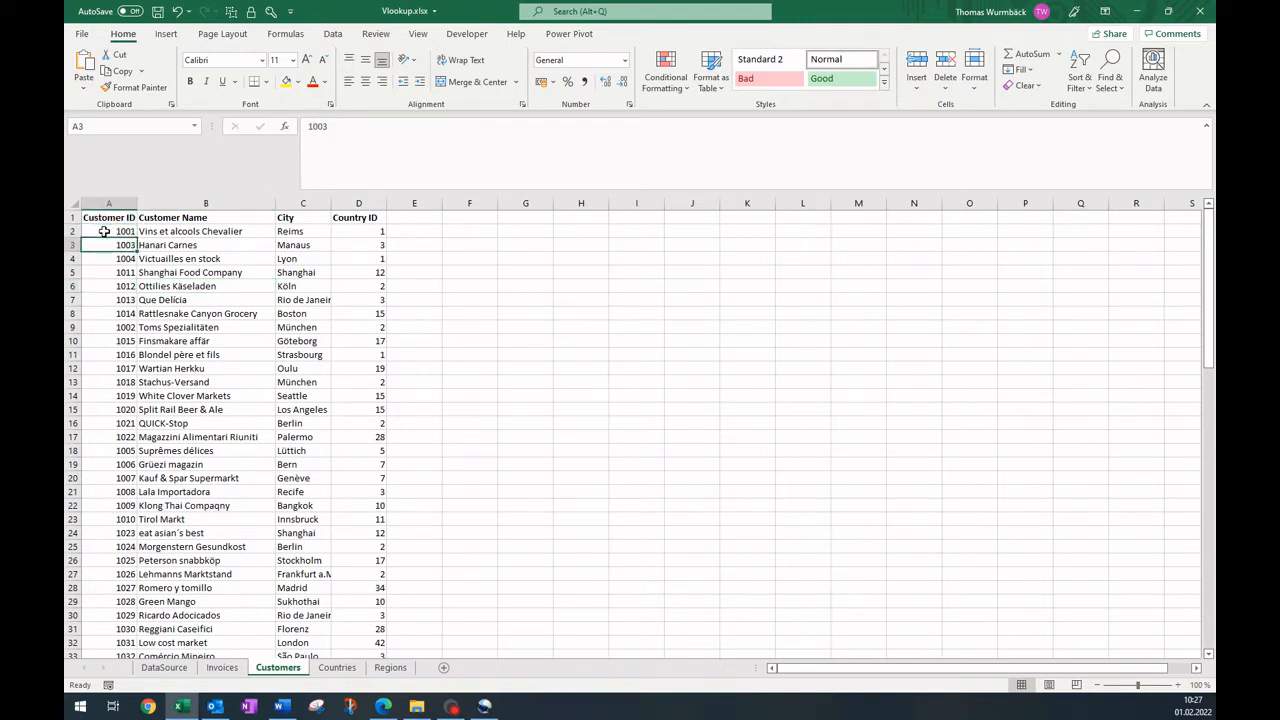
key(Down)
key(Down)
key(Down)
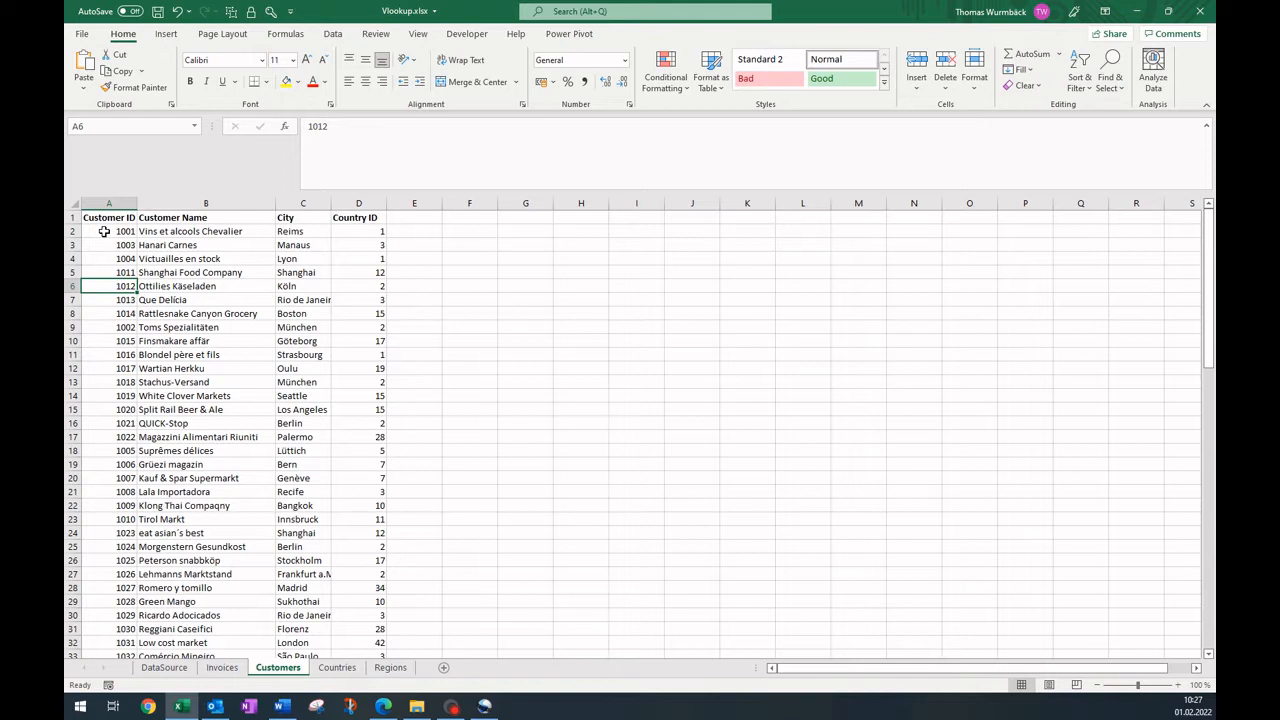
key(Right)
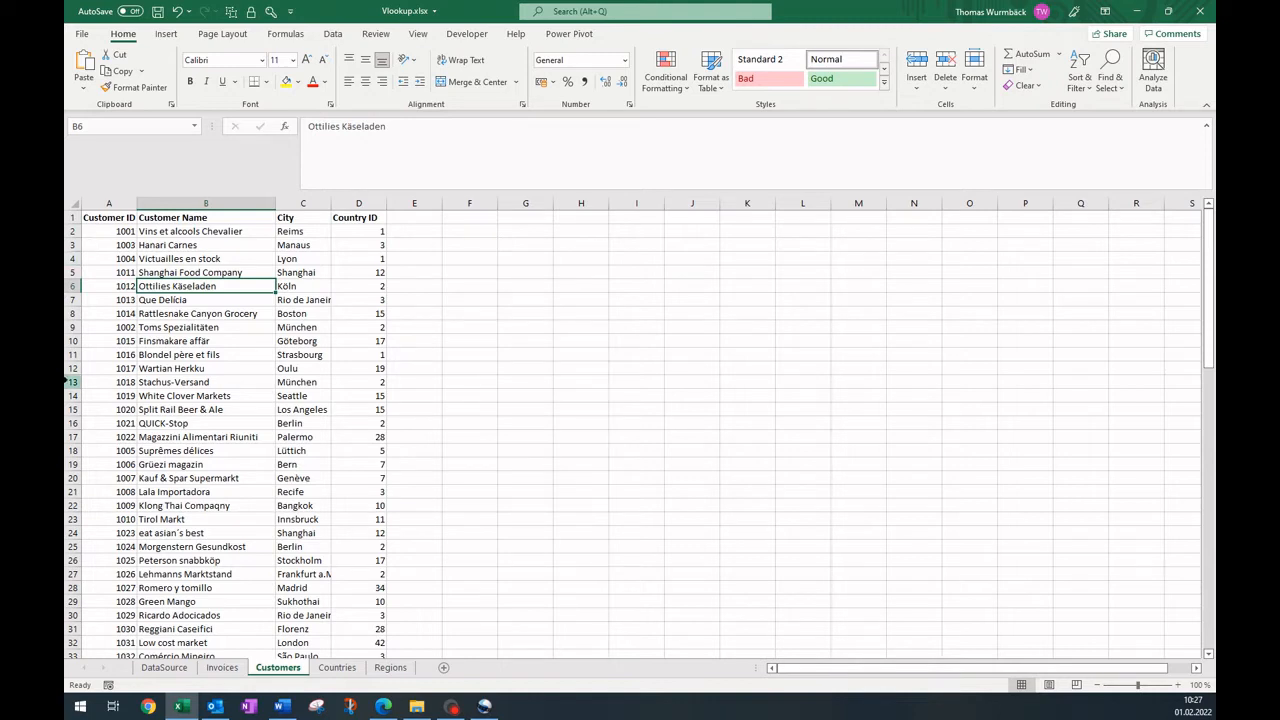
- On the Customers sheet, move the Customer ID column in front of the Customer Name column
click(161, 668)
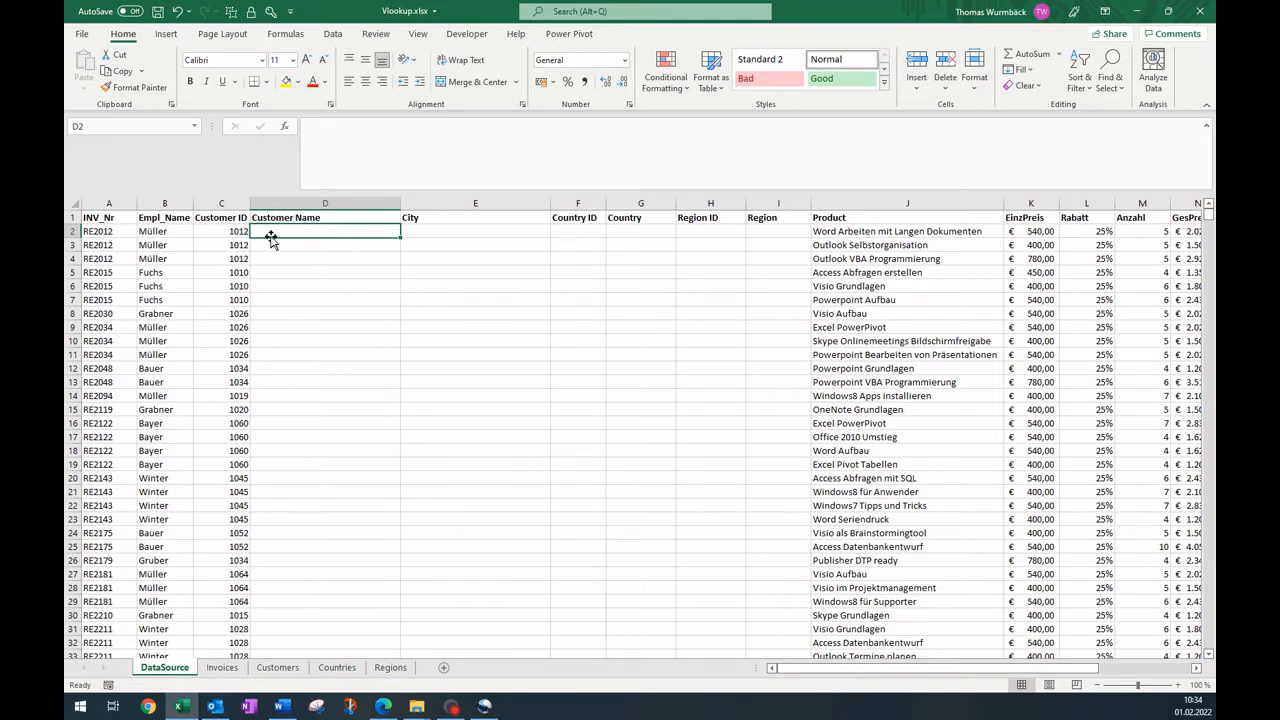
click(278, 667)
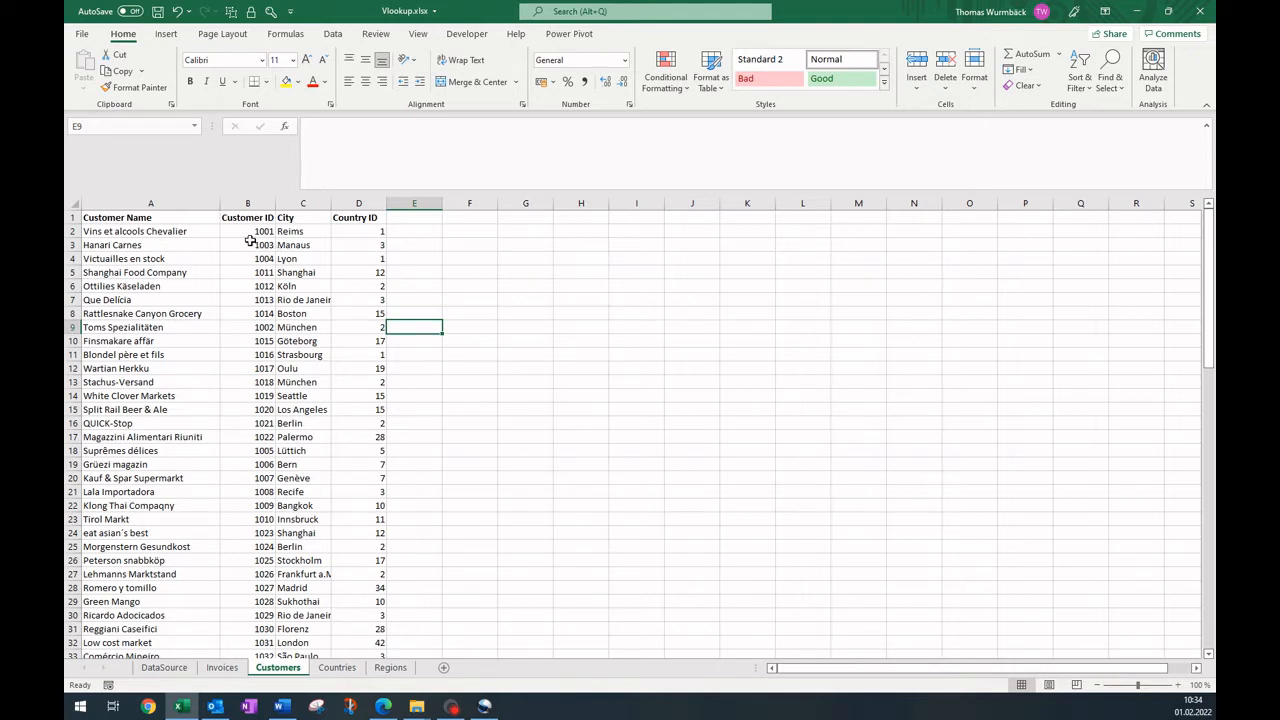
click(247, 203)
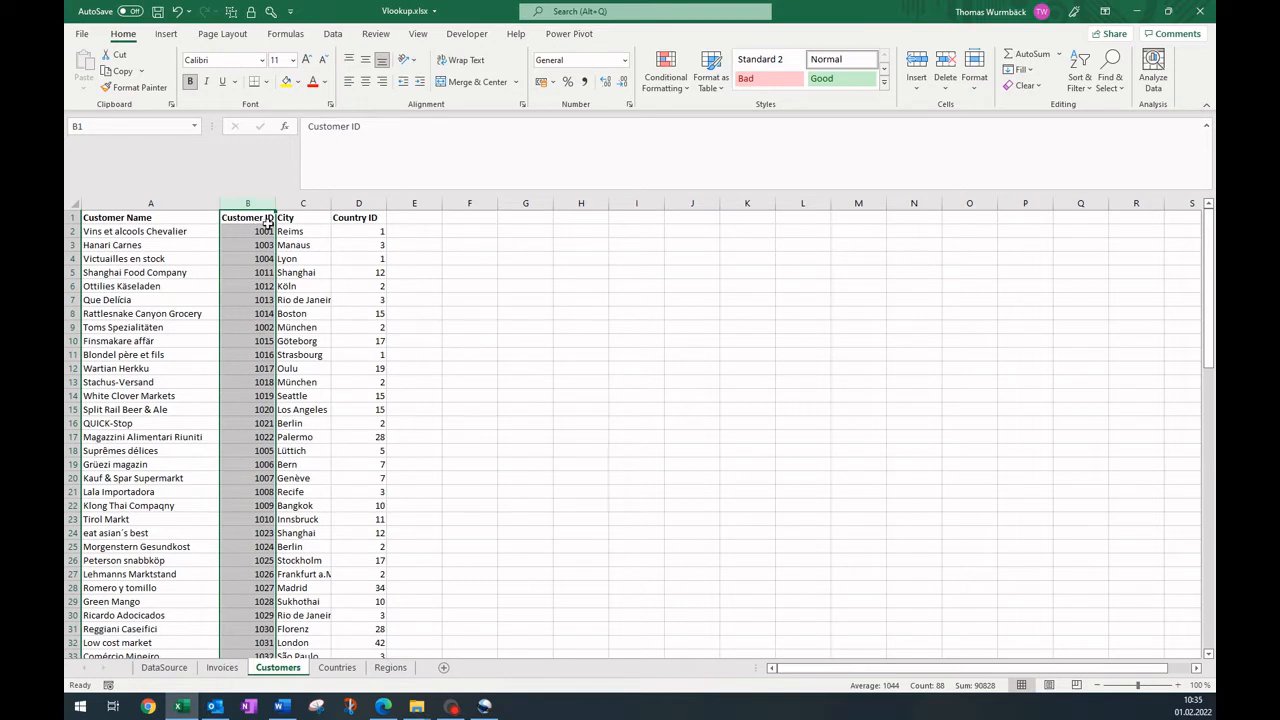
drag(262, 222, 96, 232)
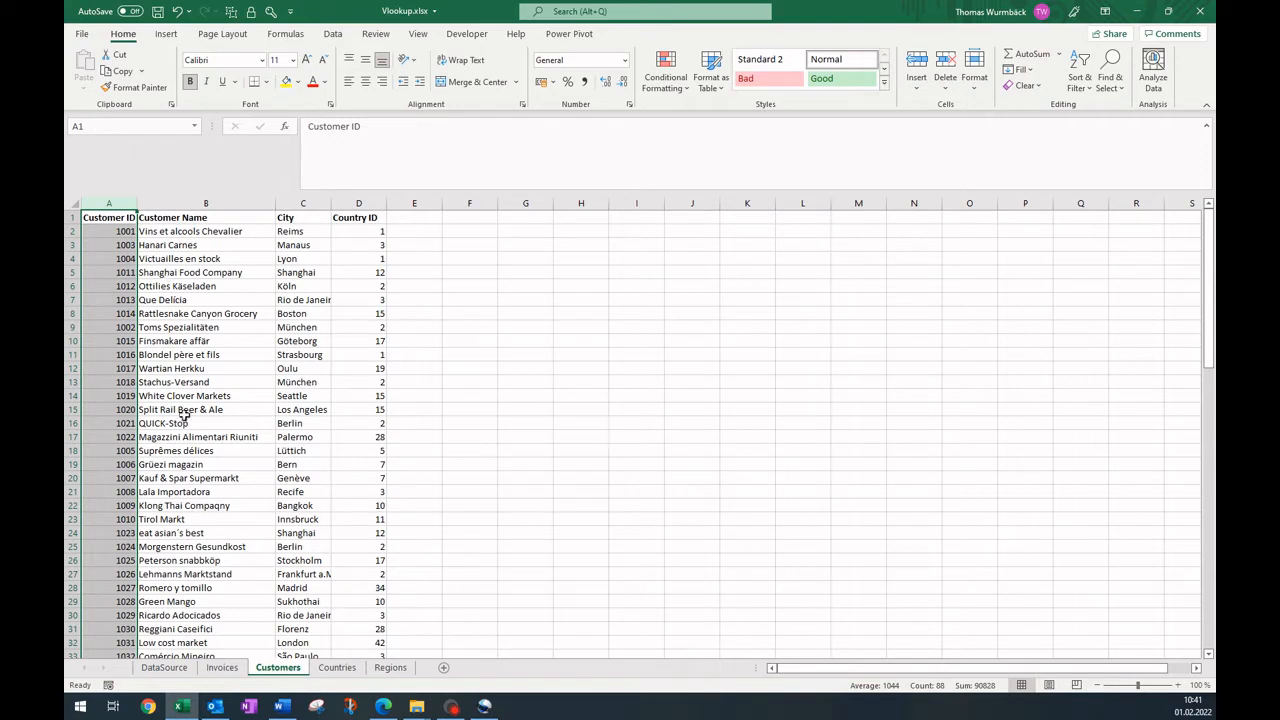
- Begin a VLOOKUP in cell D2 of the DataSource sheet with C2 as the lookup value in the function arguments
click(165, 667)
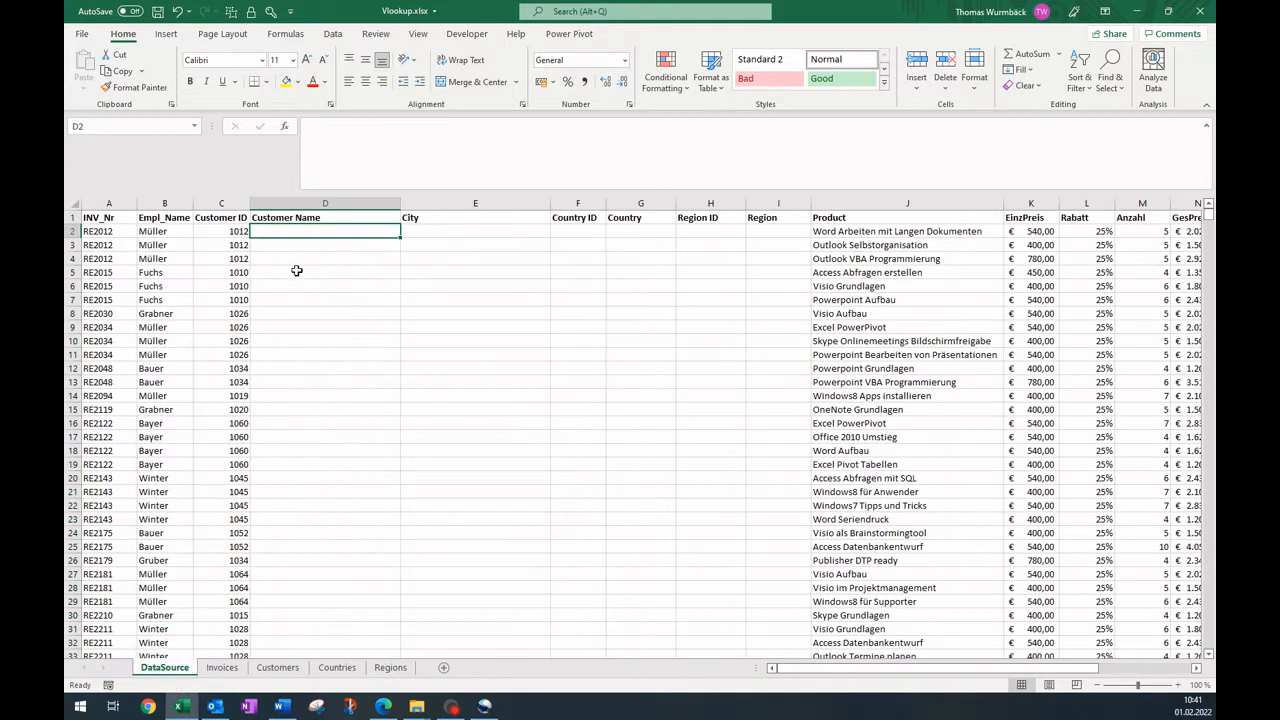
click(296, 236)
text(+vl)
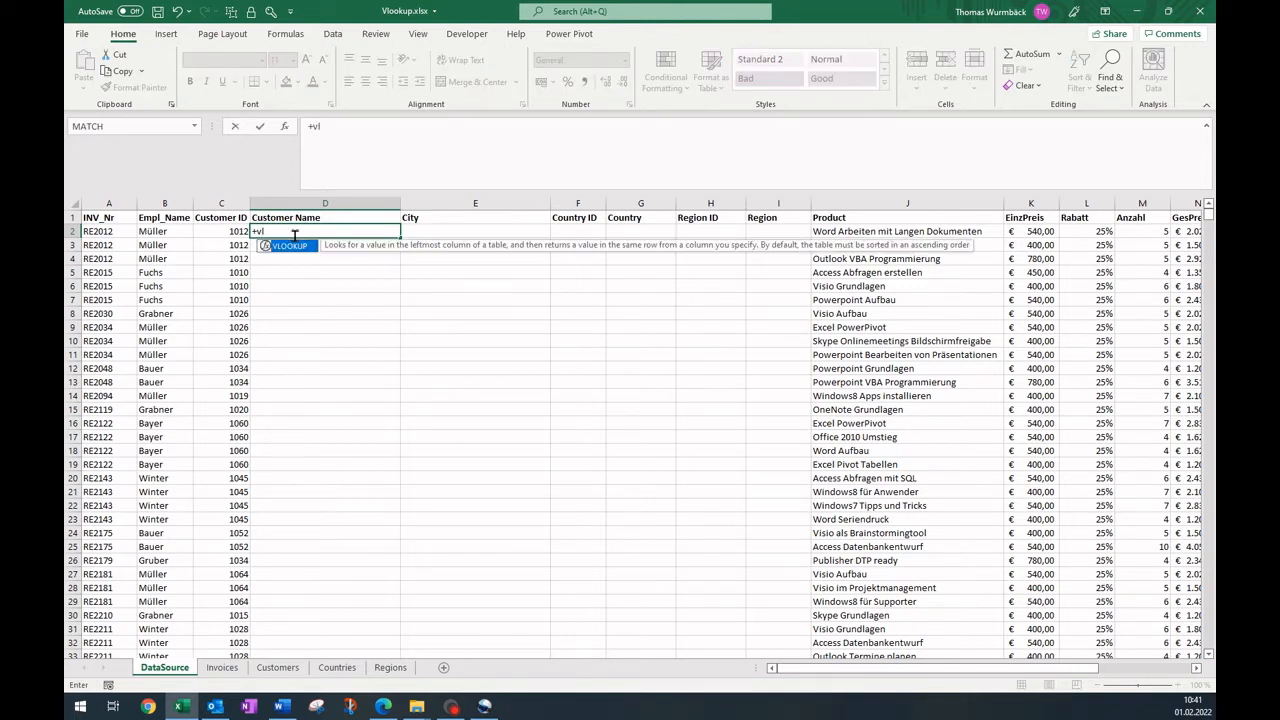
double_click(290, 246)
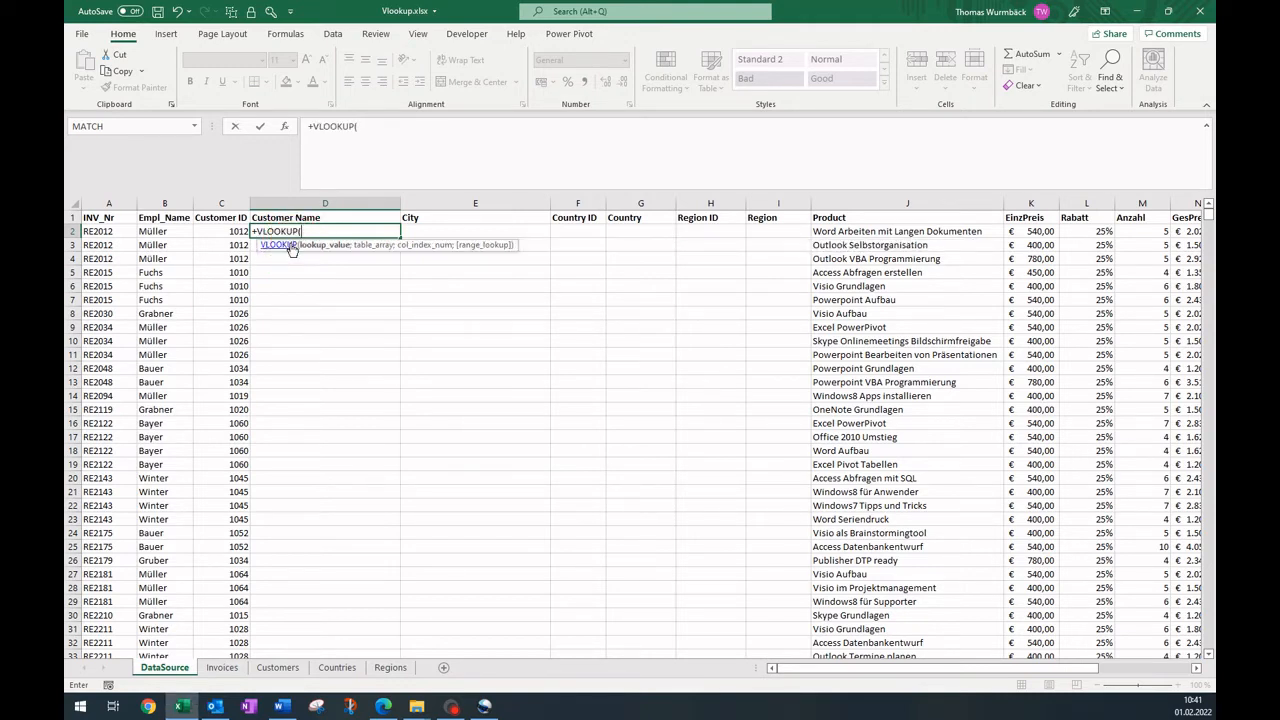
click(286, 128)
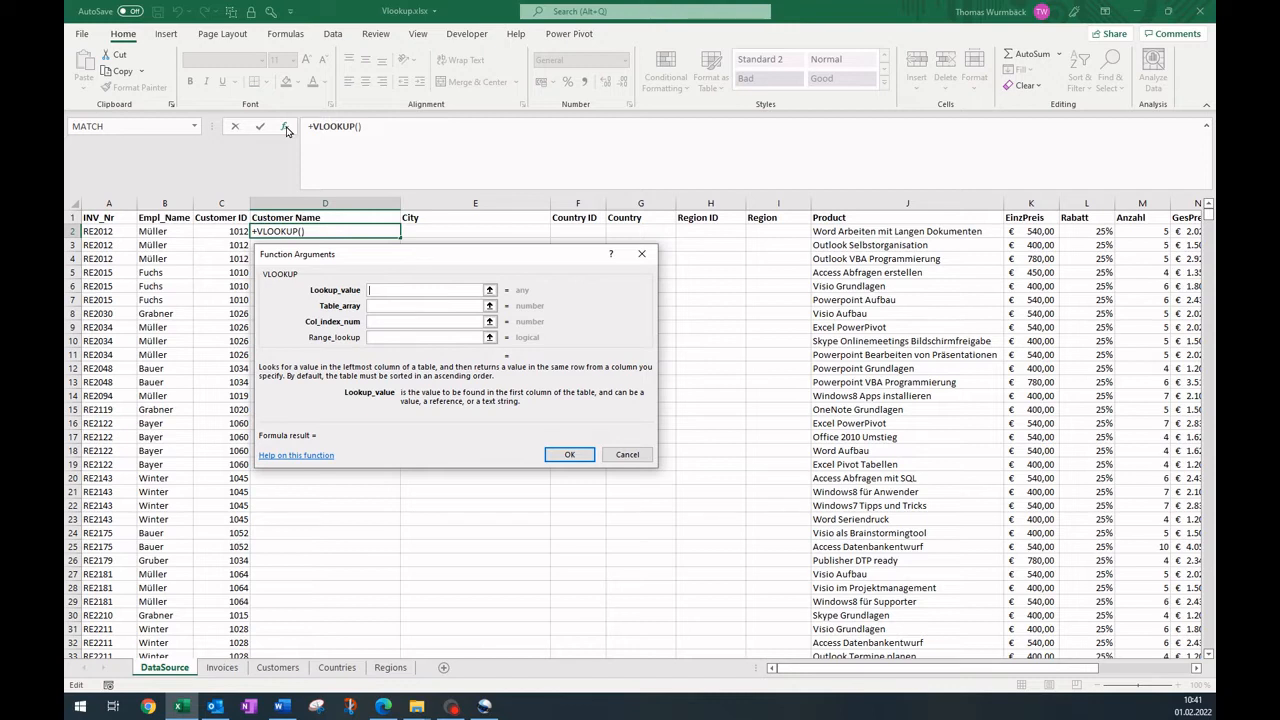
click(229, 231)
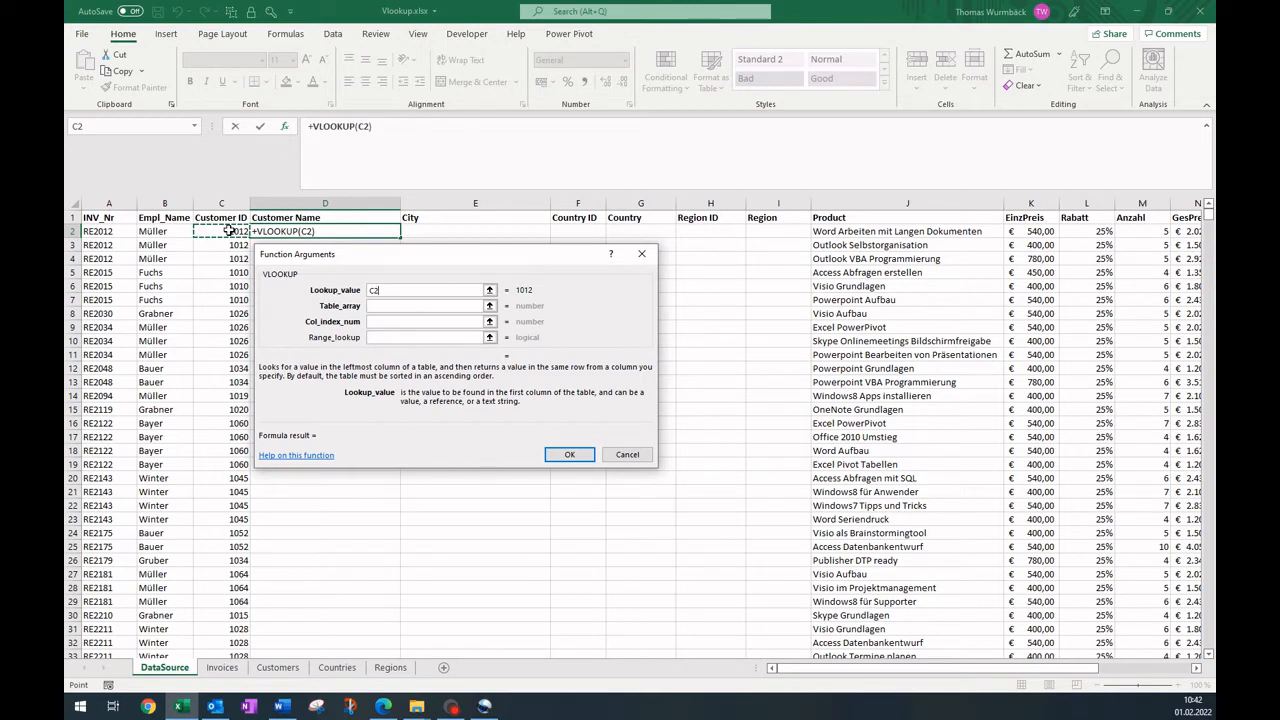
- Set the VLOOKUP table array to the absolute range Customers!$A$2:$D$88
click(381, 305)
click(381, 305)
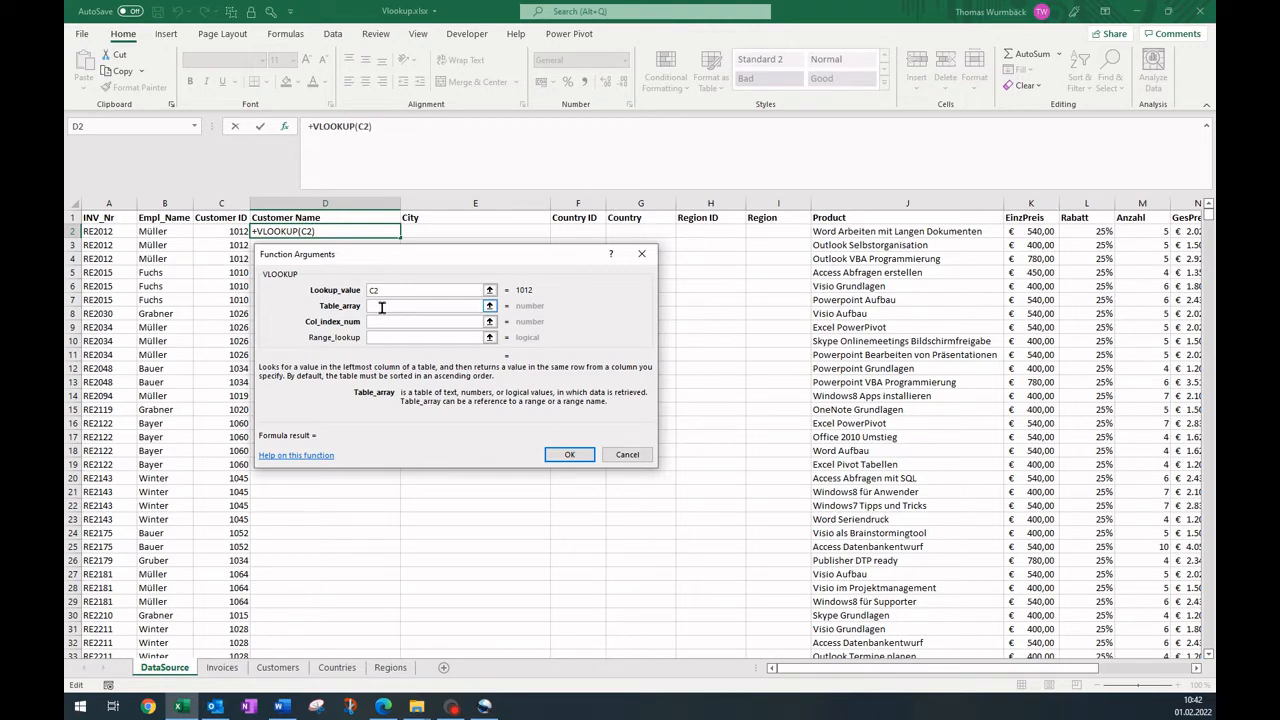
click(279, 668)
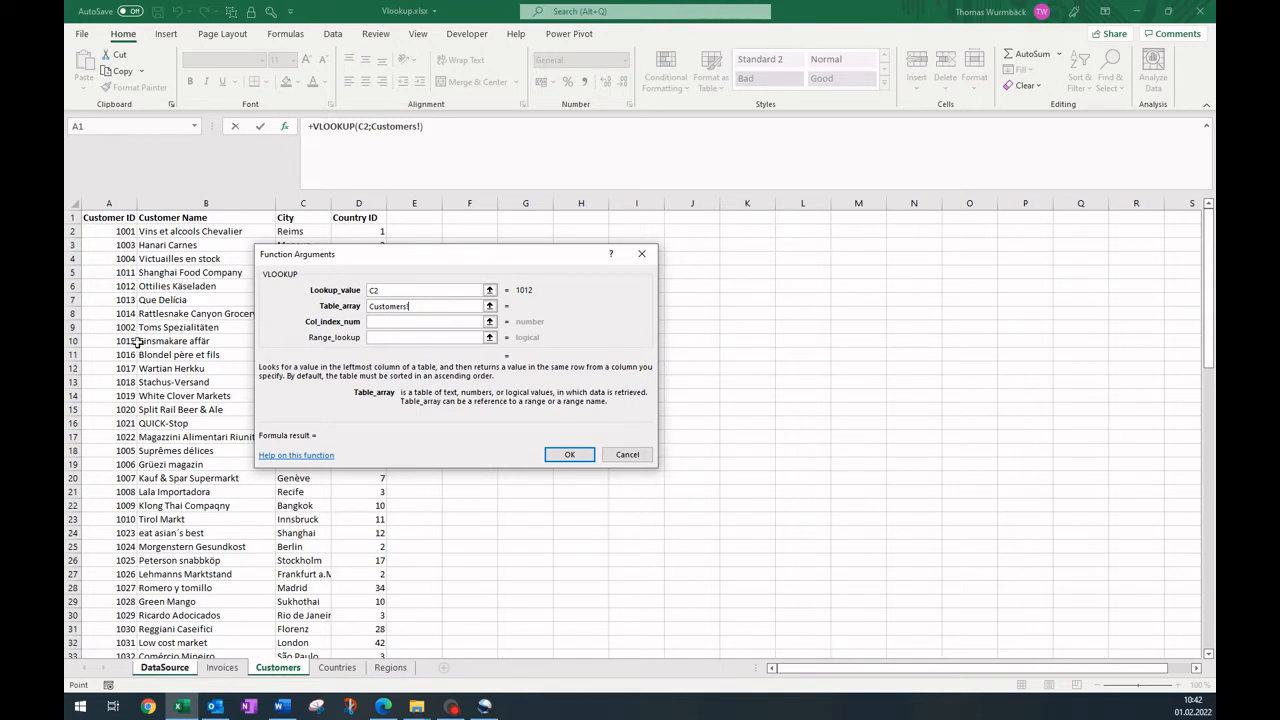
click(125, 222)
click(127, 230)
key(ctrl+shift+Right)
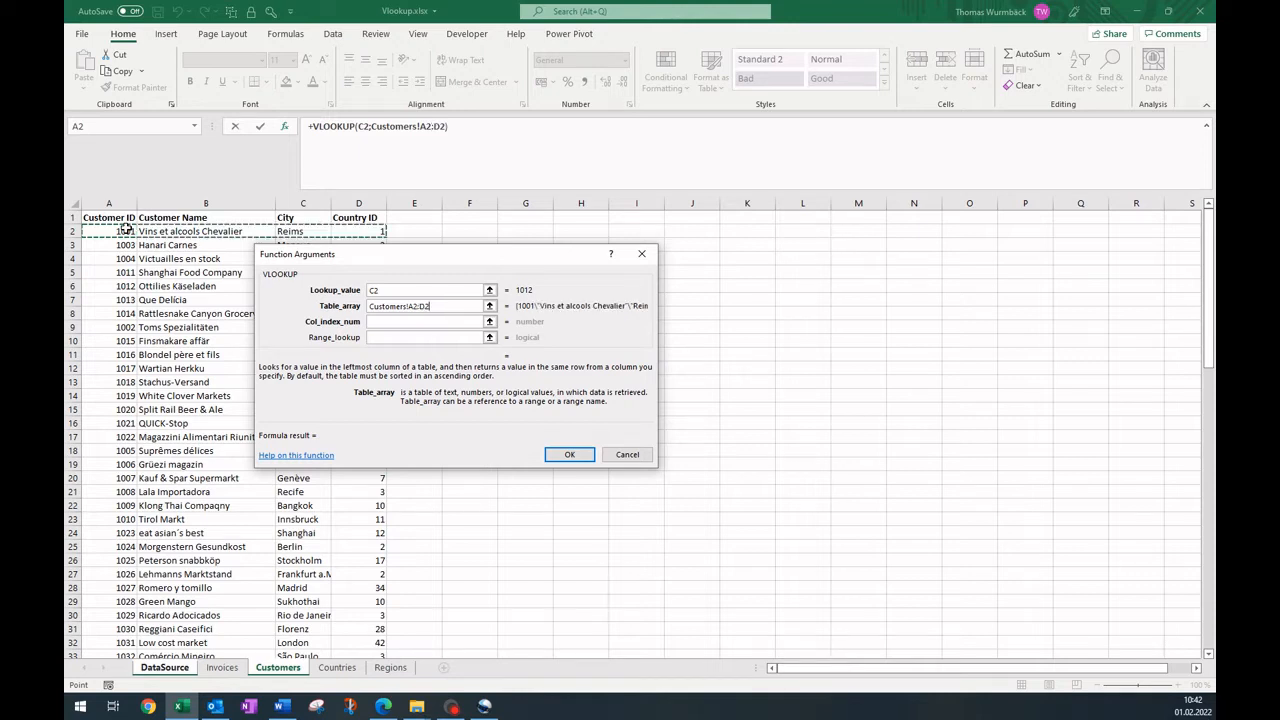
key(ctrl+shift+Down)
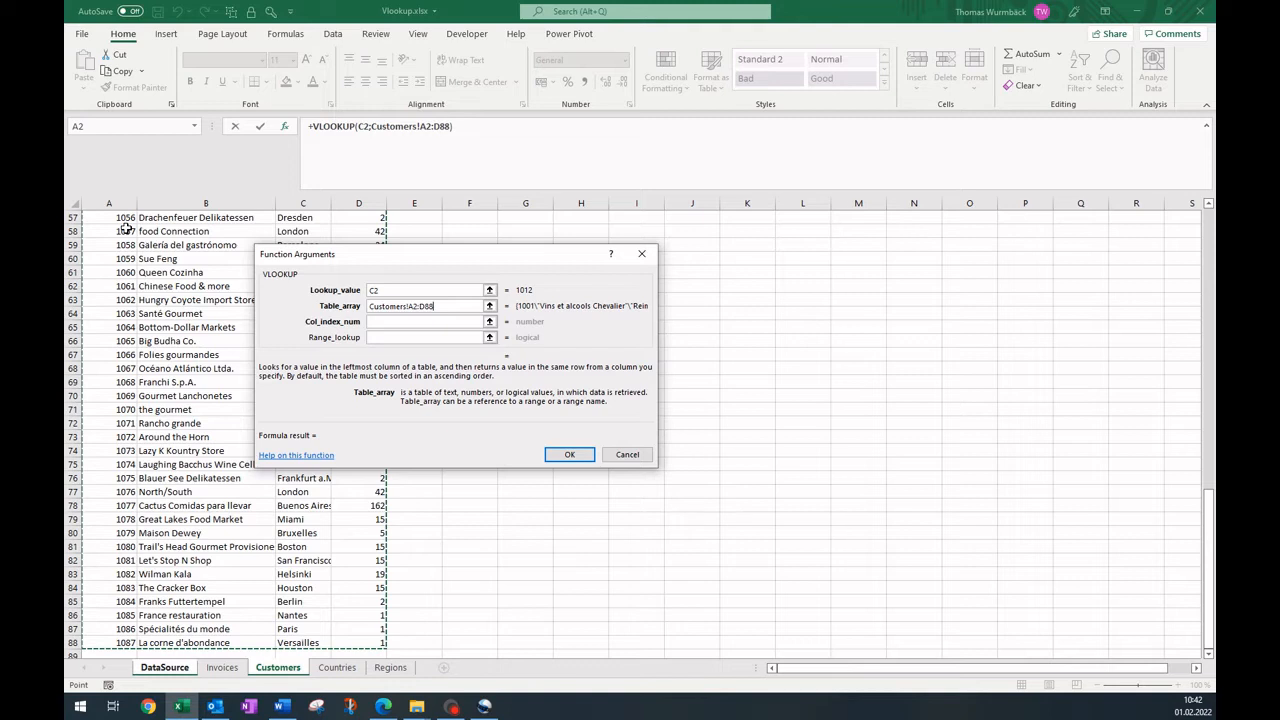
key(F4)
- Complete the VLOOKUP with column index 2 and range lookup 0, and fill it down the Customer Name column
click(393, 321)
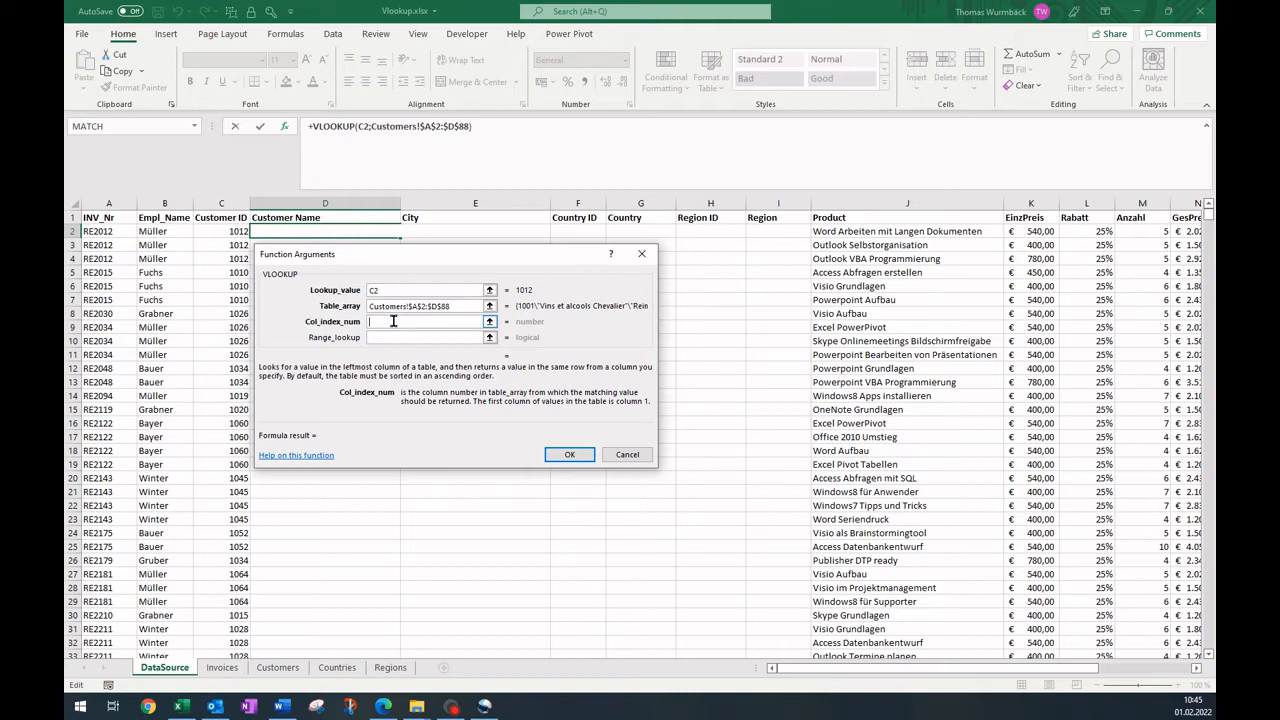
click(462, 306)
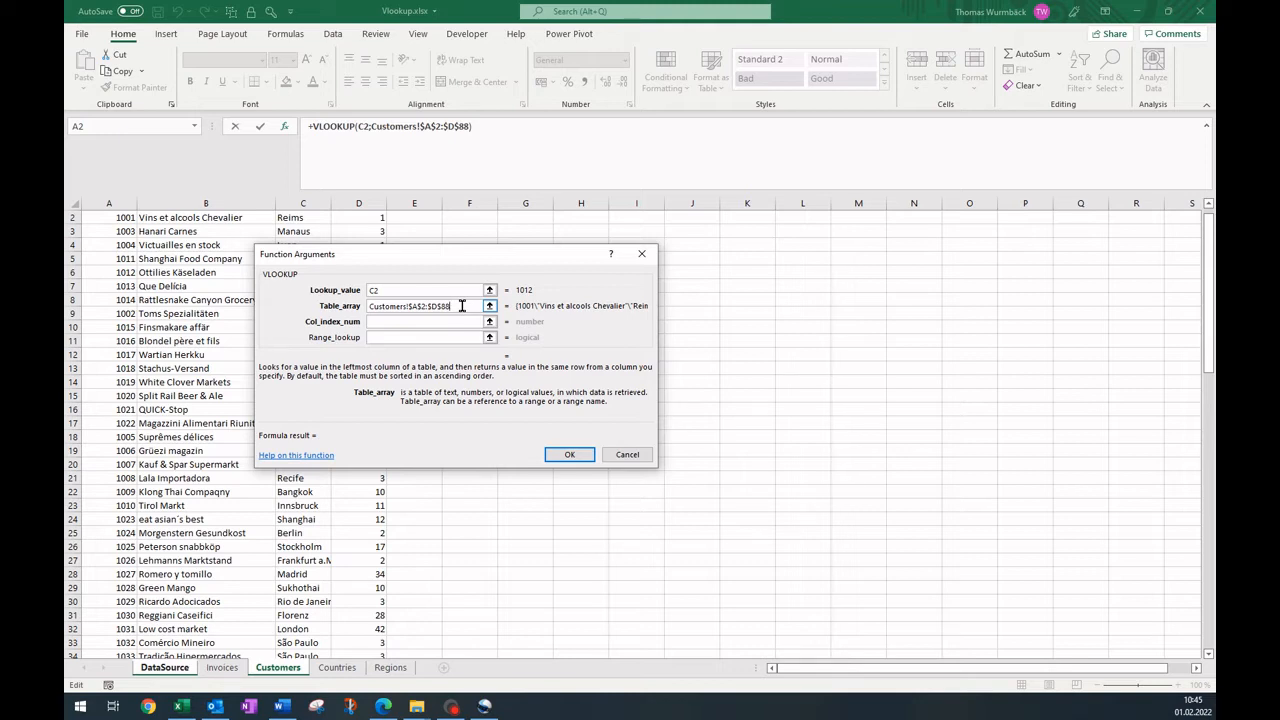
click(426, 322)
text(2)
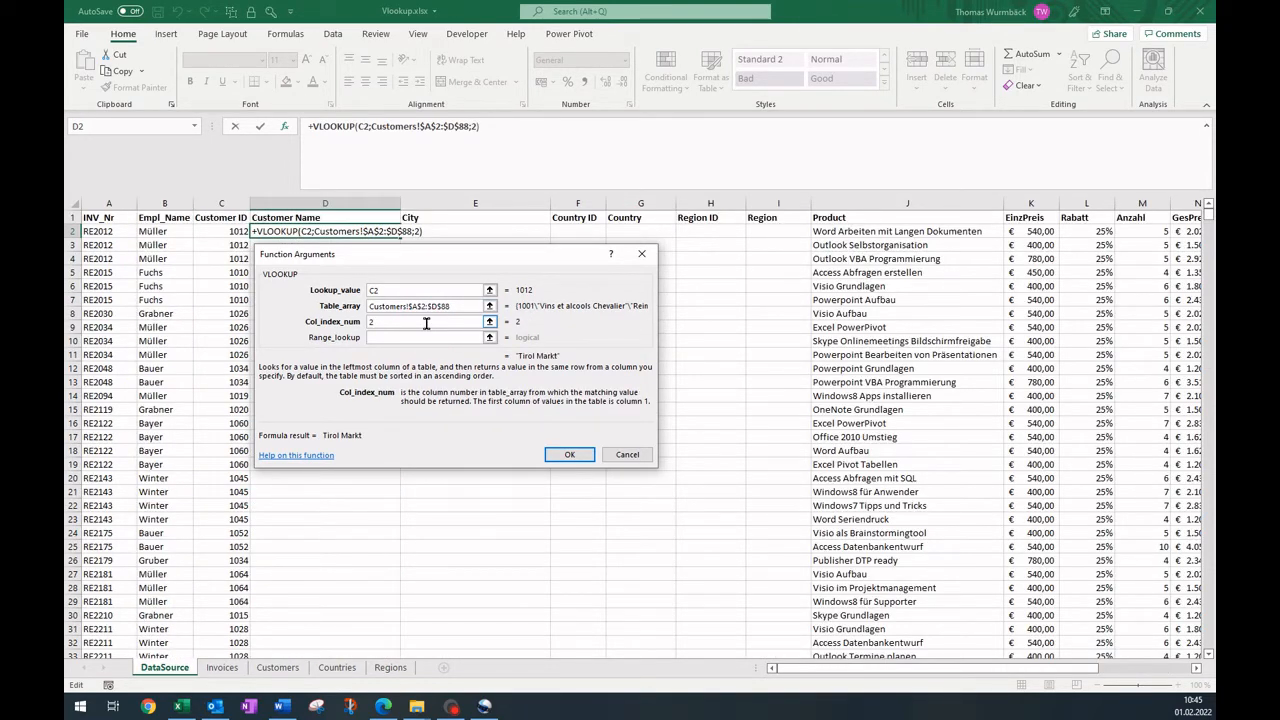
click(403, 337)
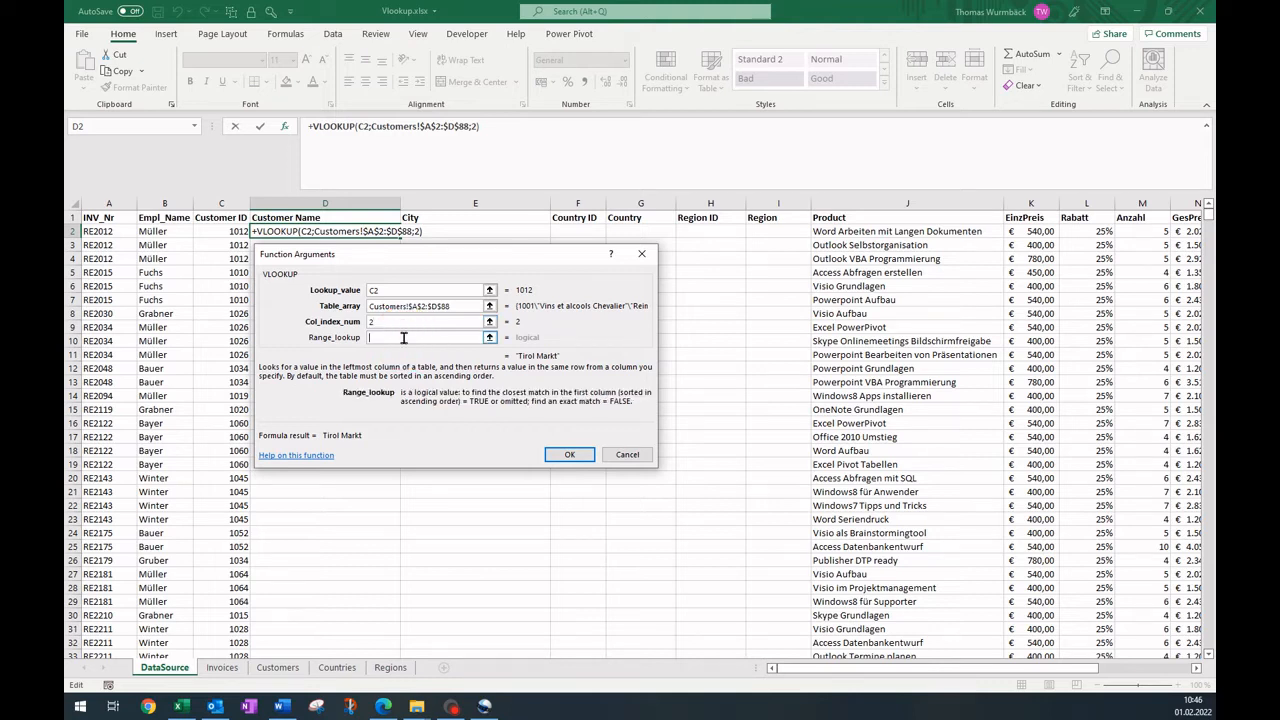
text(0)
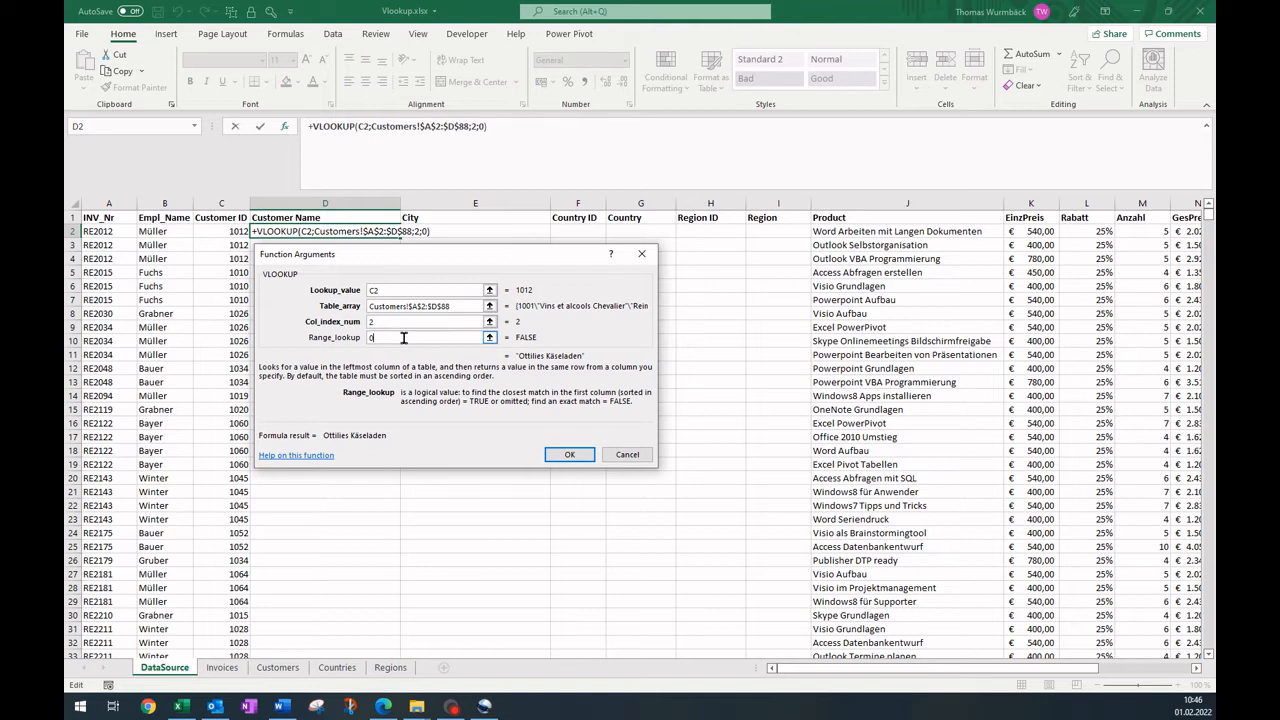
click(576, 452)
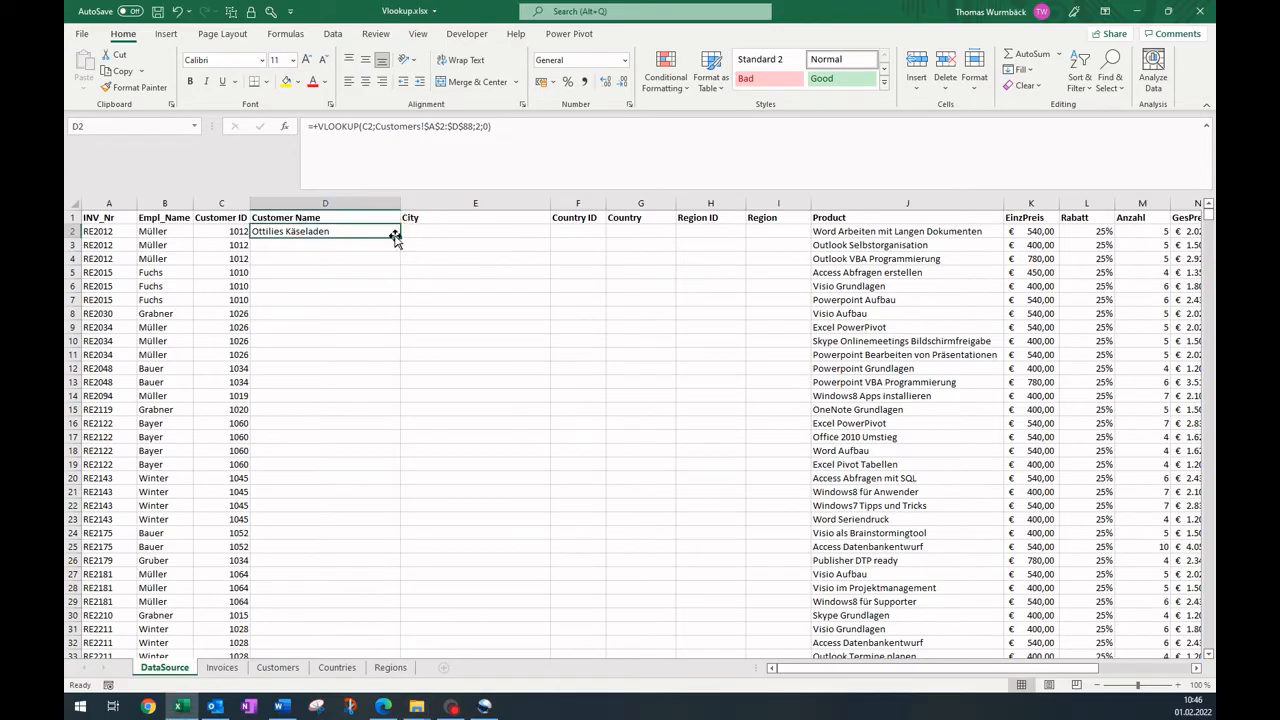
double_click(400, 237)
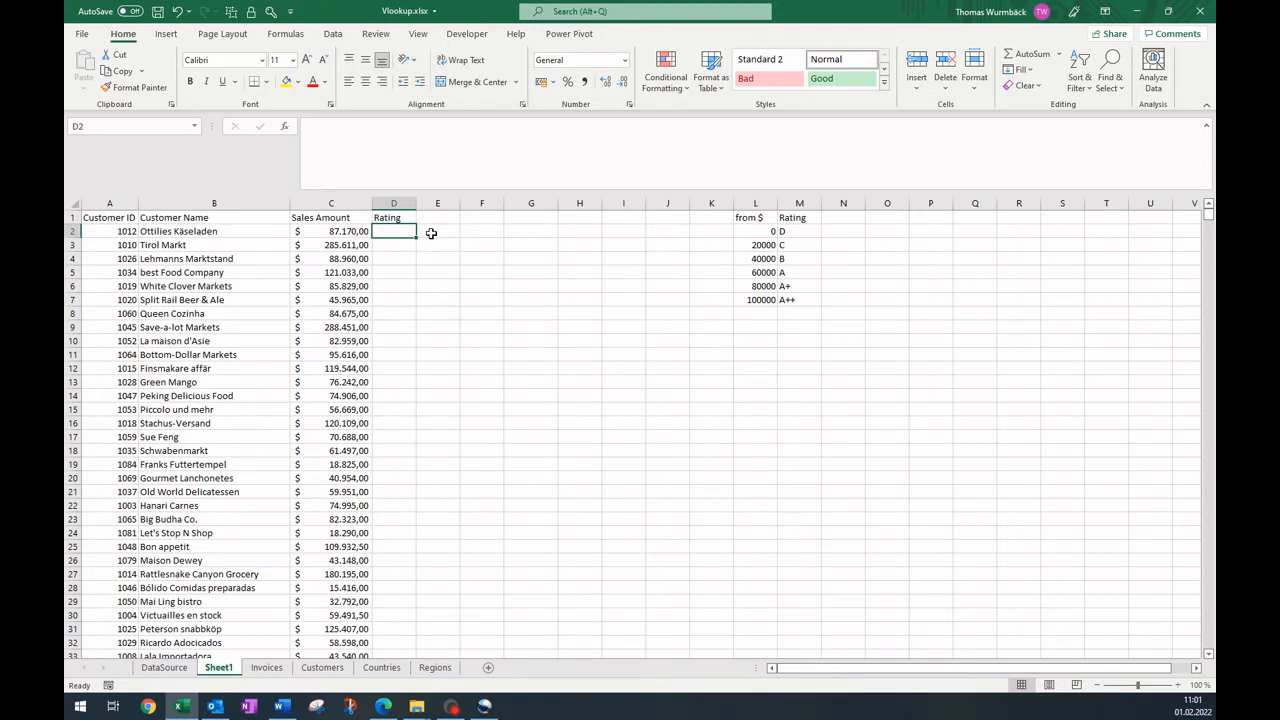
- Enter =VLOOKUP(C2;$L$2:$M$7;2;0) in cell D2 of Sheet1's Rating column
text(=)
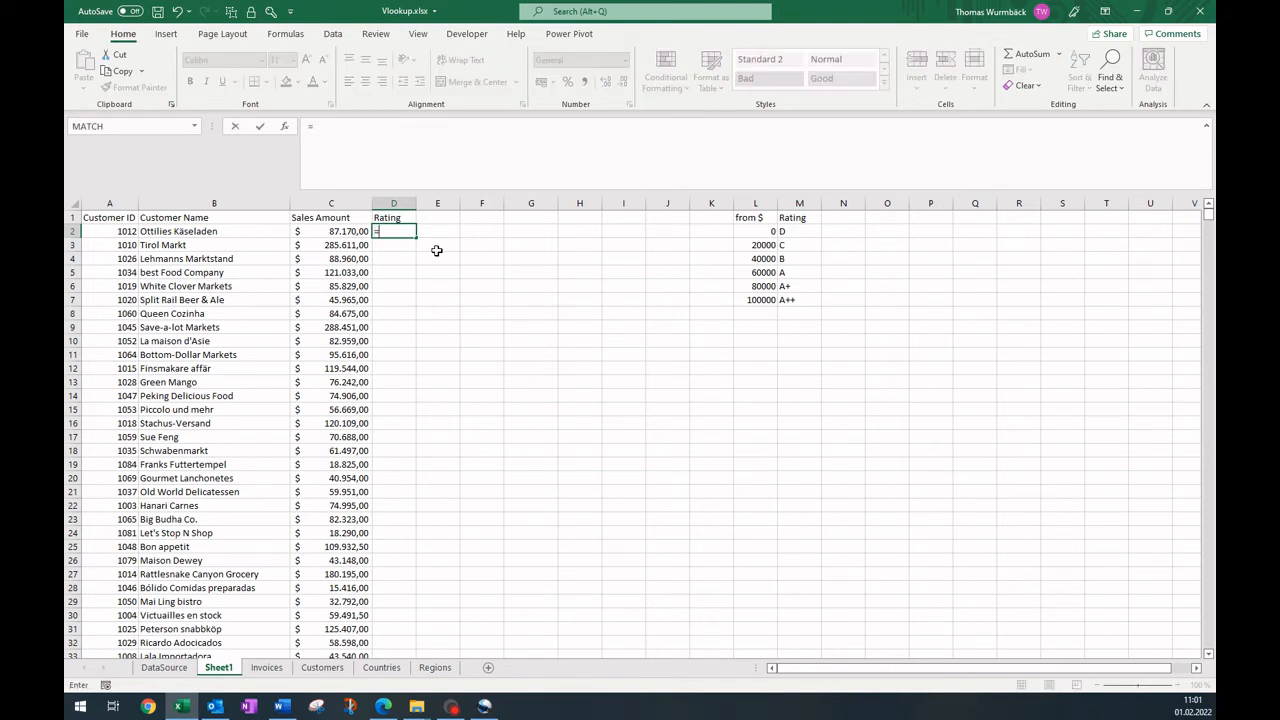
text(vl)
key(Tab)
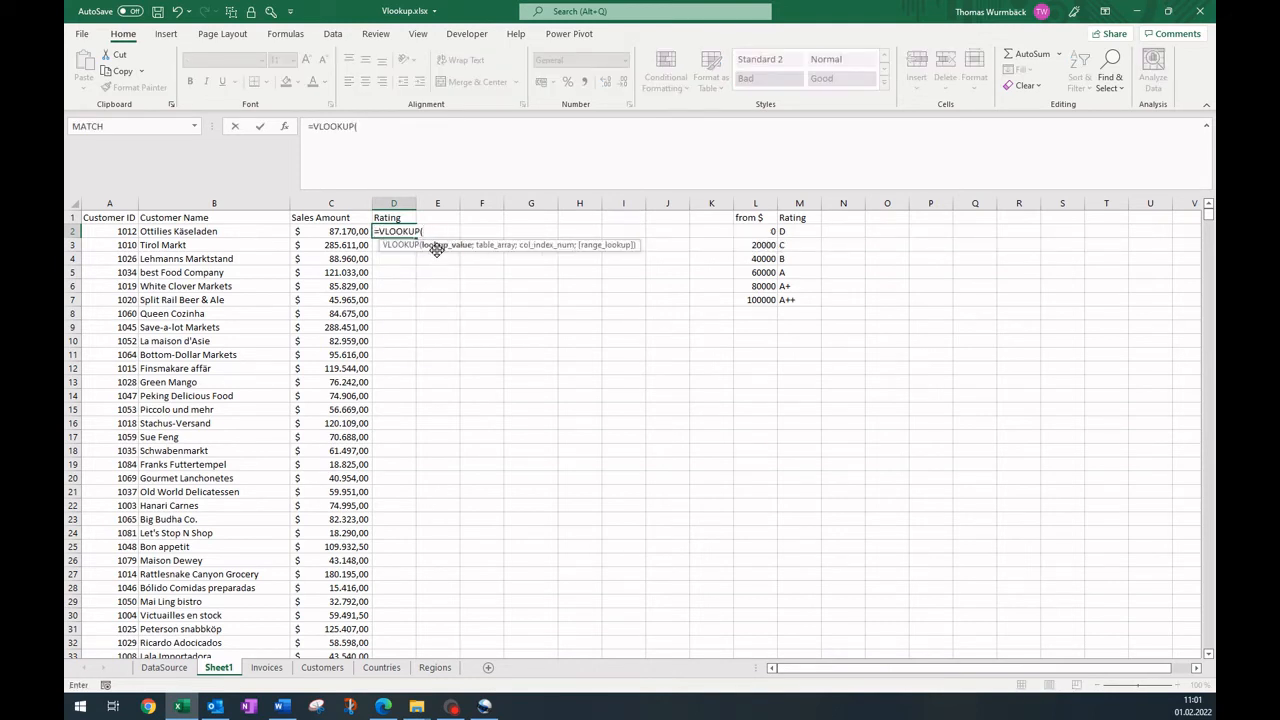
key(Left)
text(;)
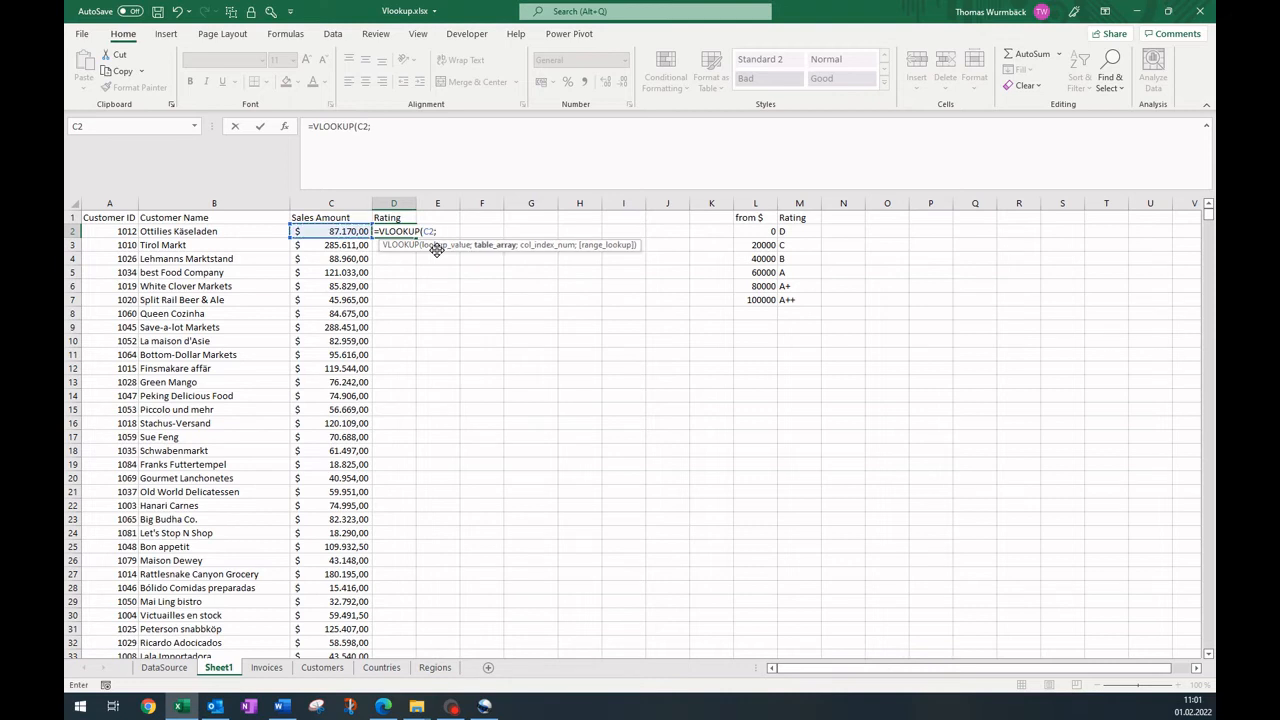
drag(760, 231, 800, 300)
key(F4)
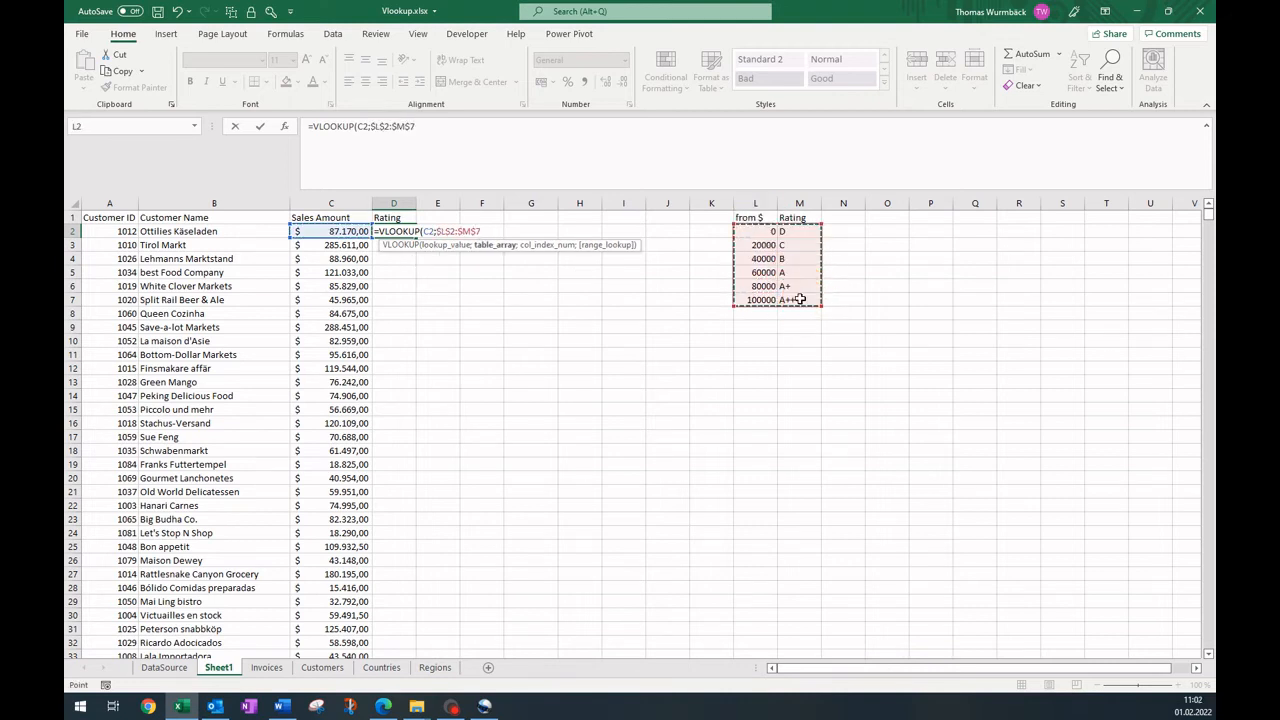
text(;)
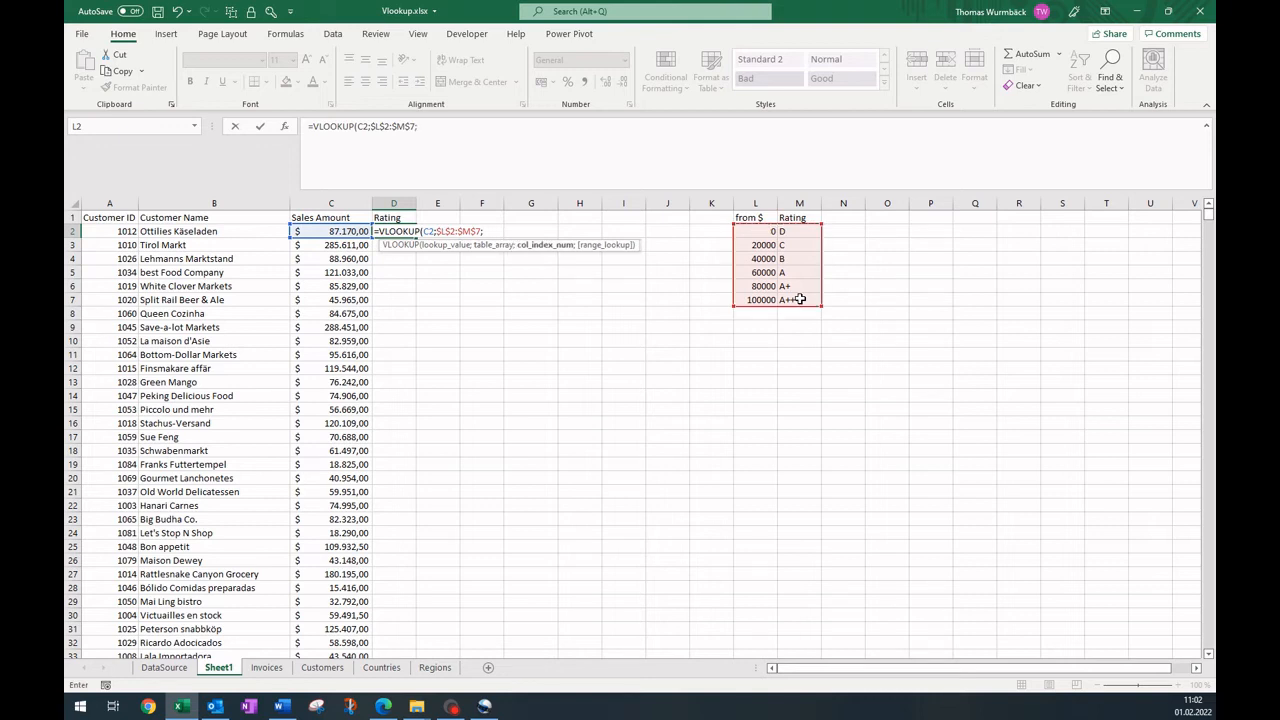
text(2)
text(;0)
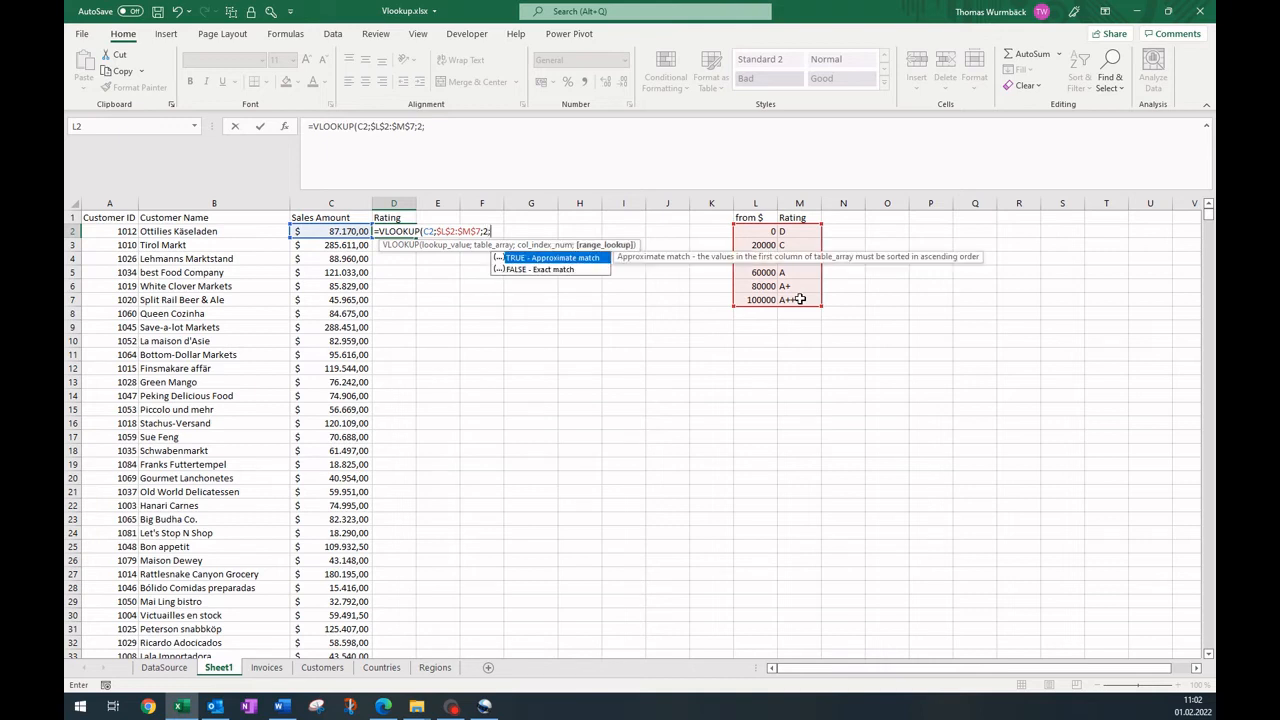
text())
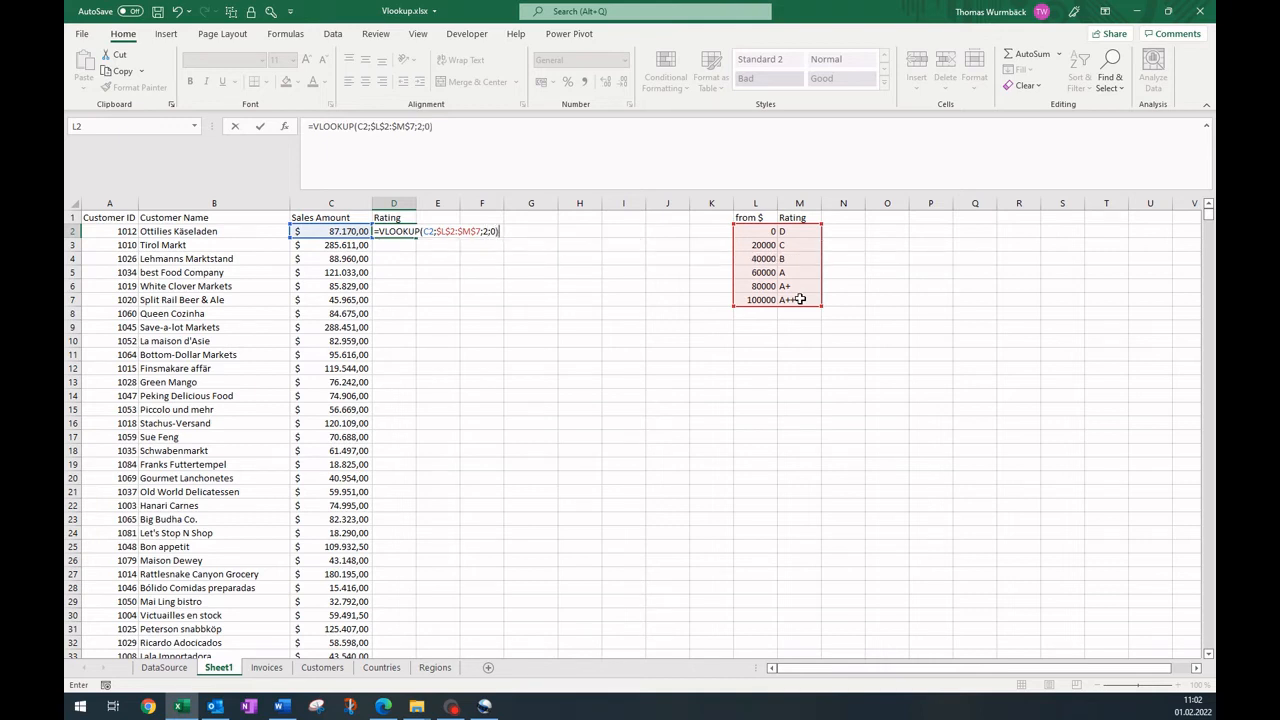
key(Return)
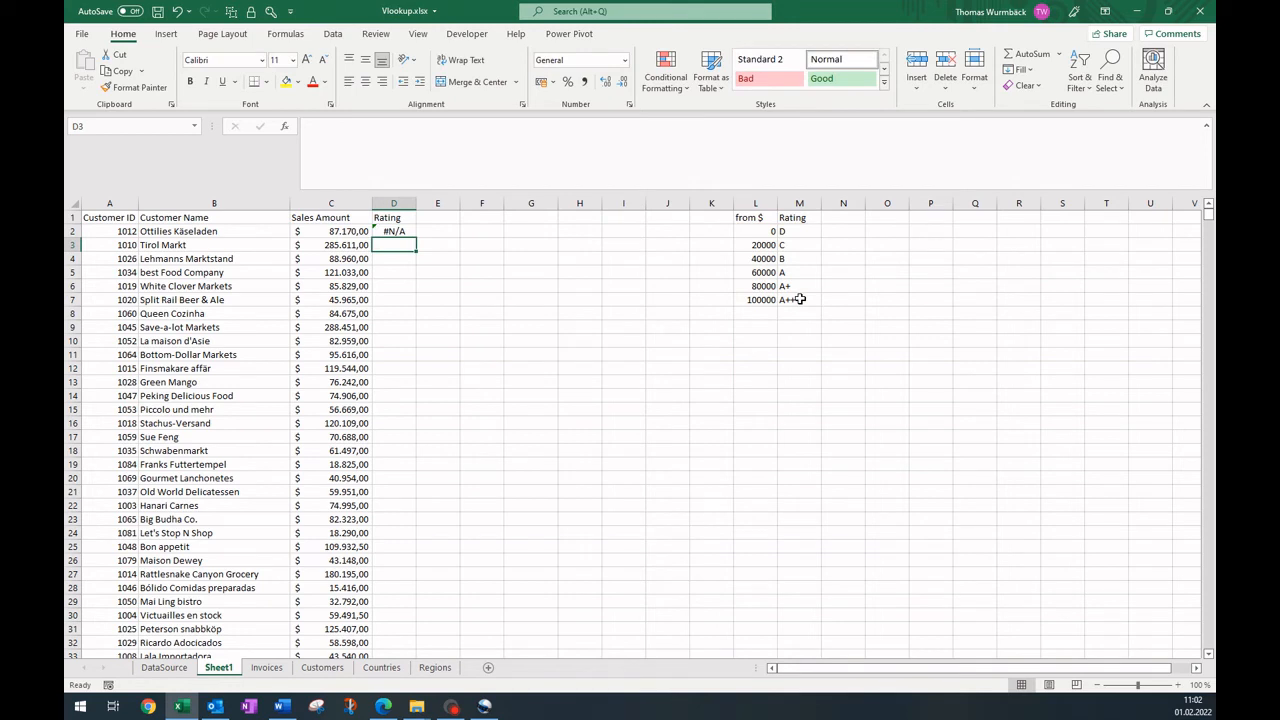
- Change the range lookup argument of the formula in D2 to 1 and fill it down the Rating column
click(405, 231)
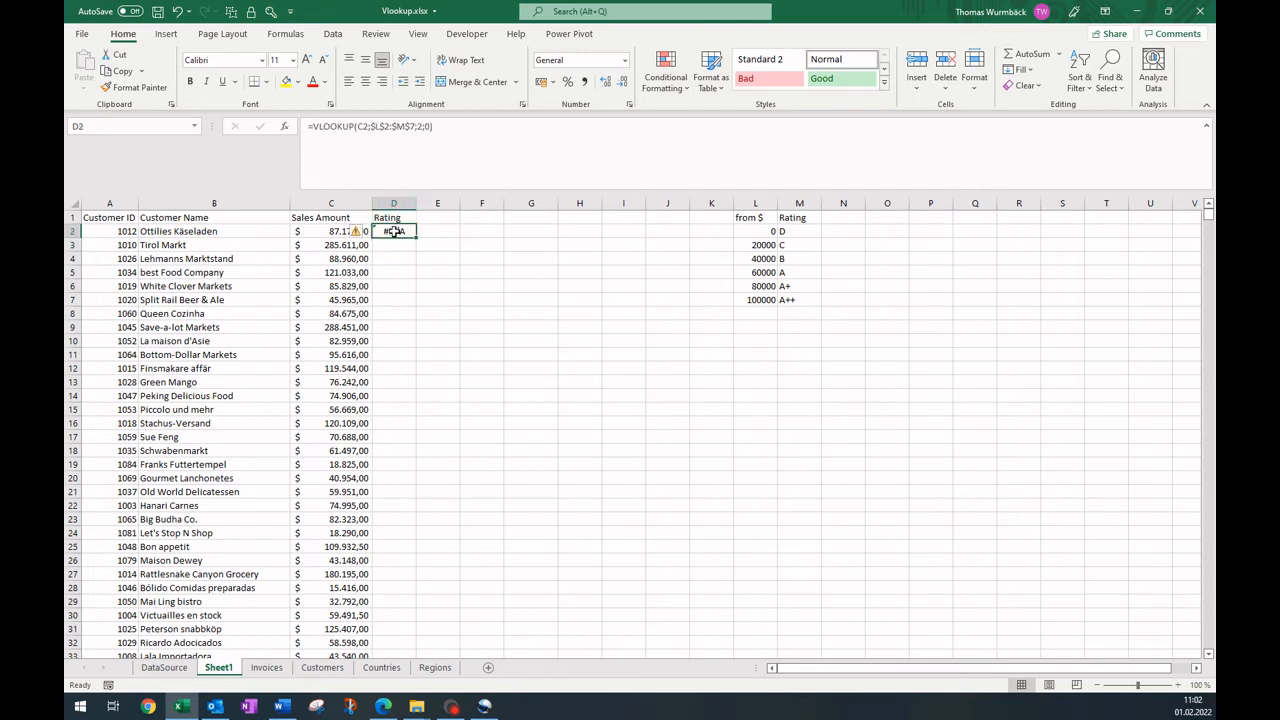
click(282, 128)
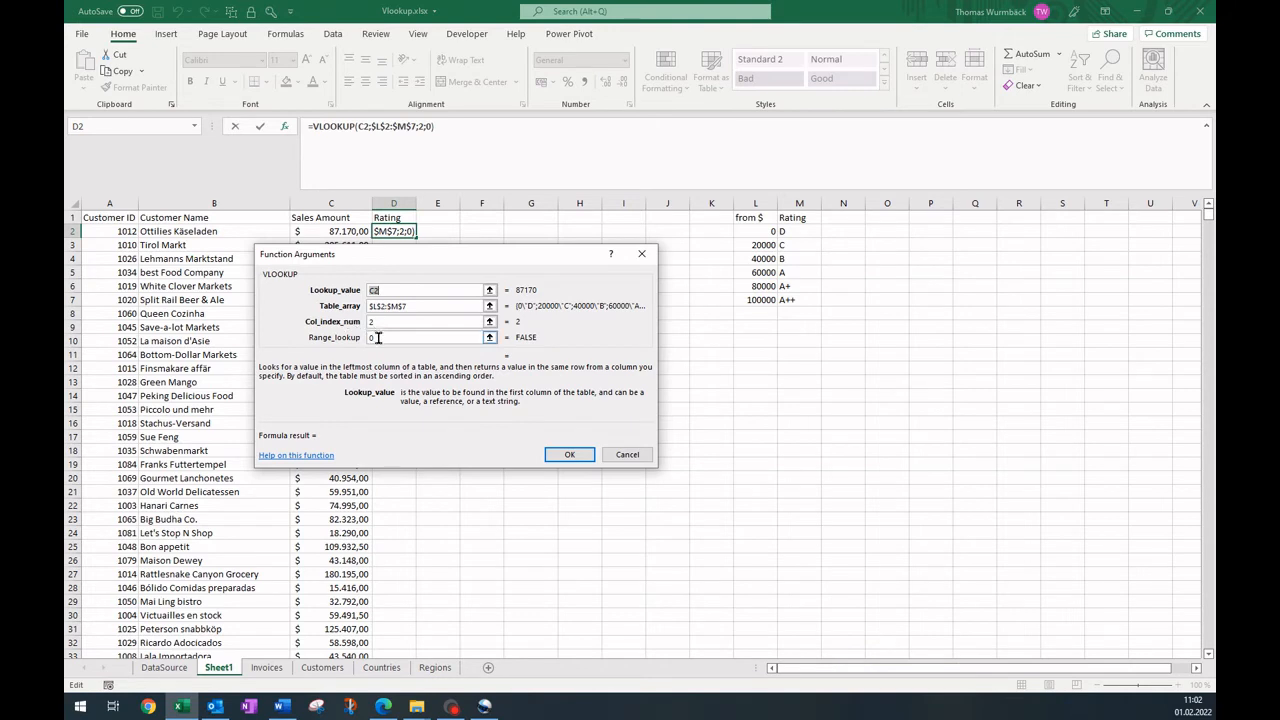
click(370, 337)
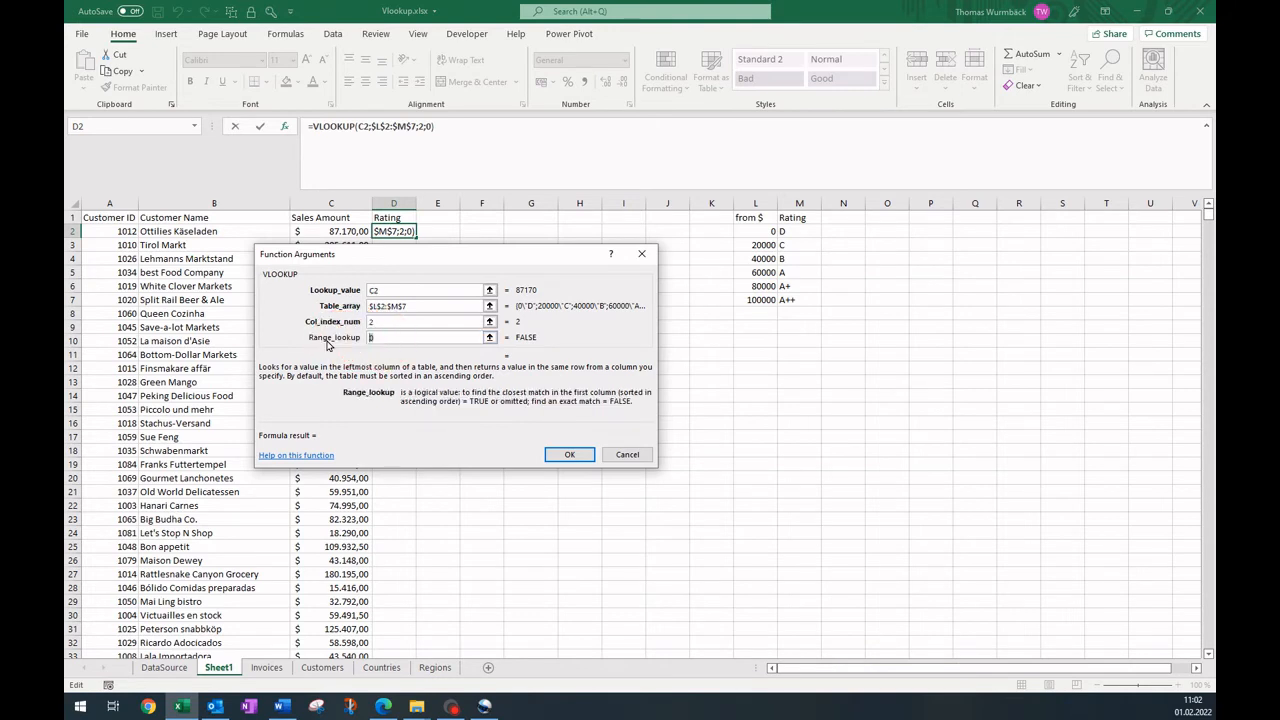
key(Delete)
text(1)
click(576, 452)
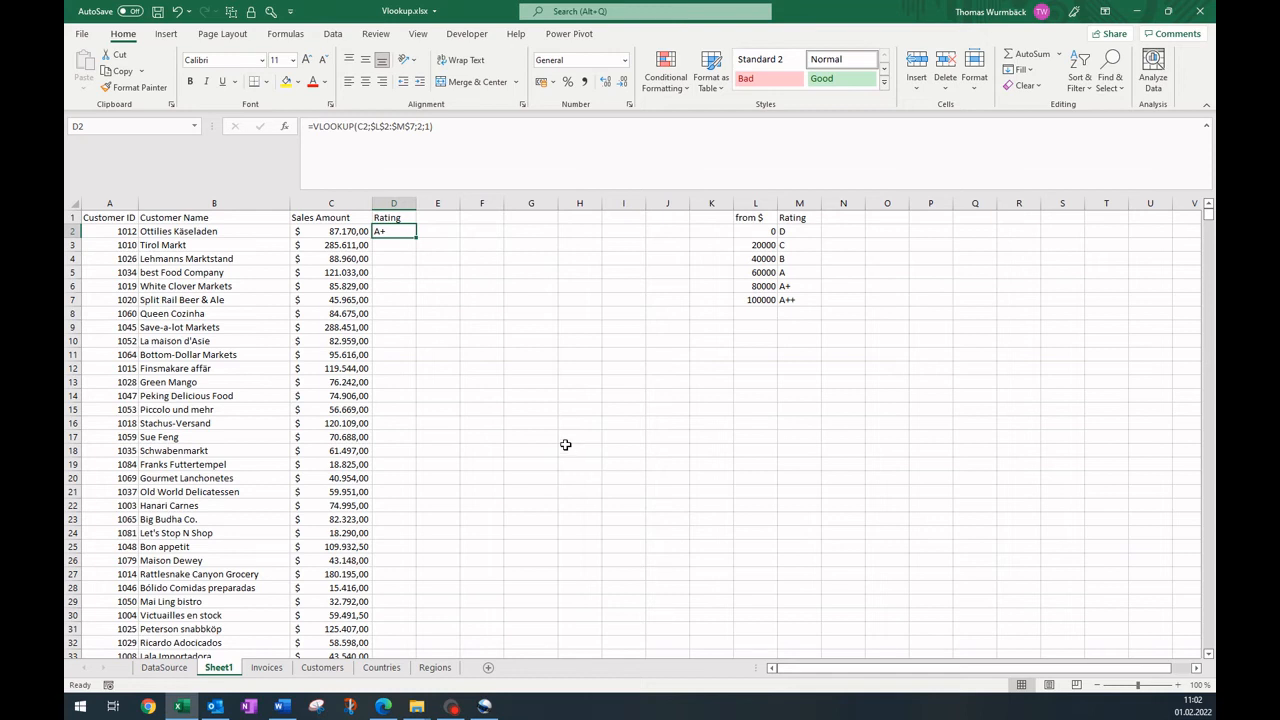
double_click(415, 240)
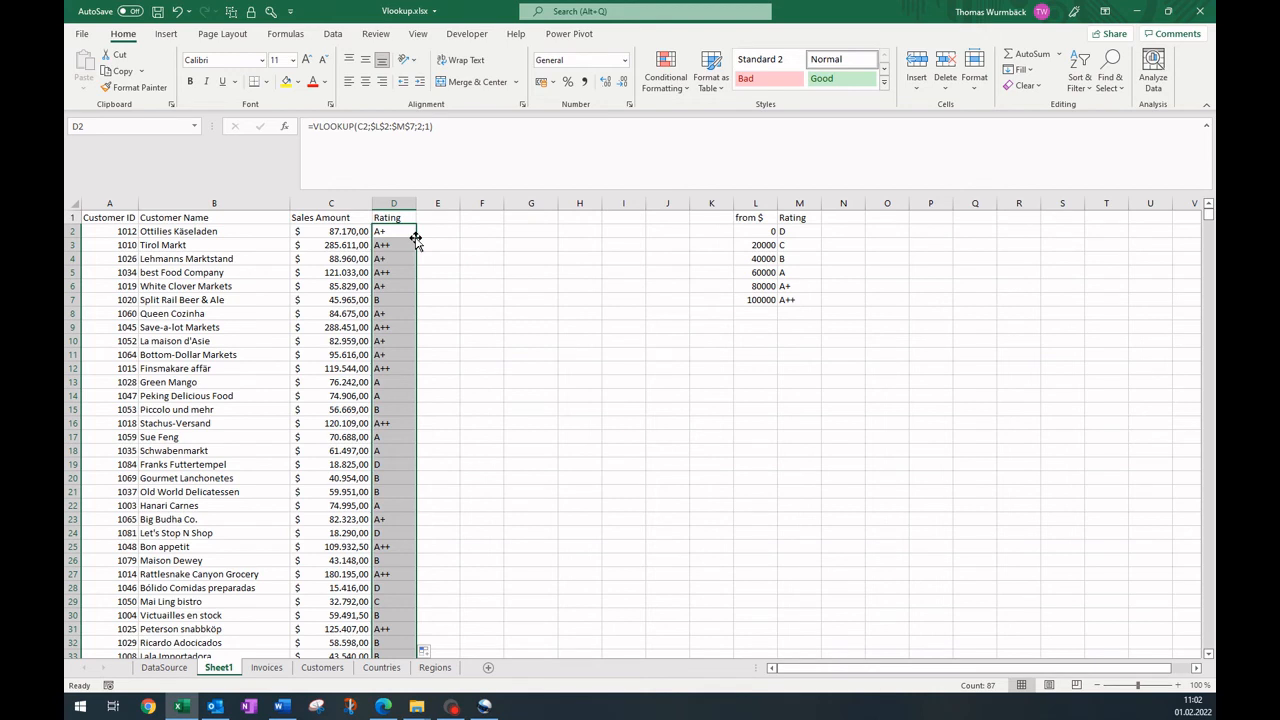
- Replace the sales amount in cell C2 with 99999,99 to test the rating threshold
click(358, 231)
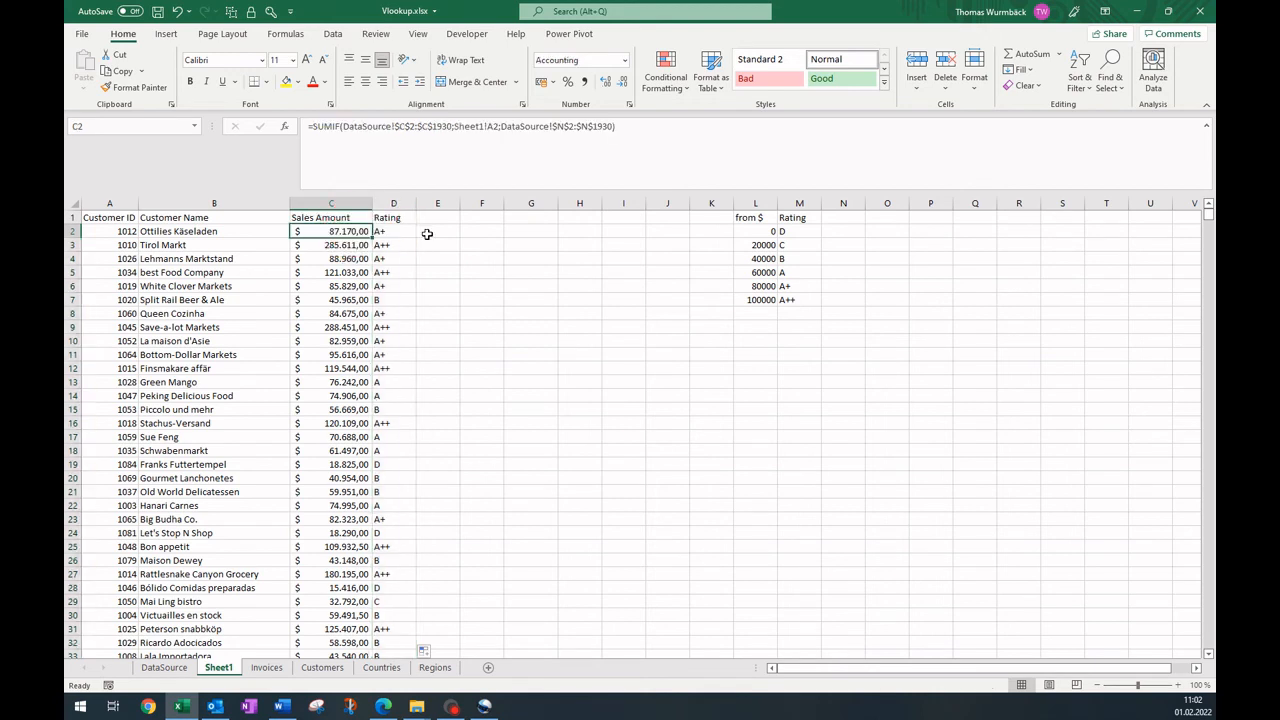
text(9999)
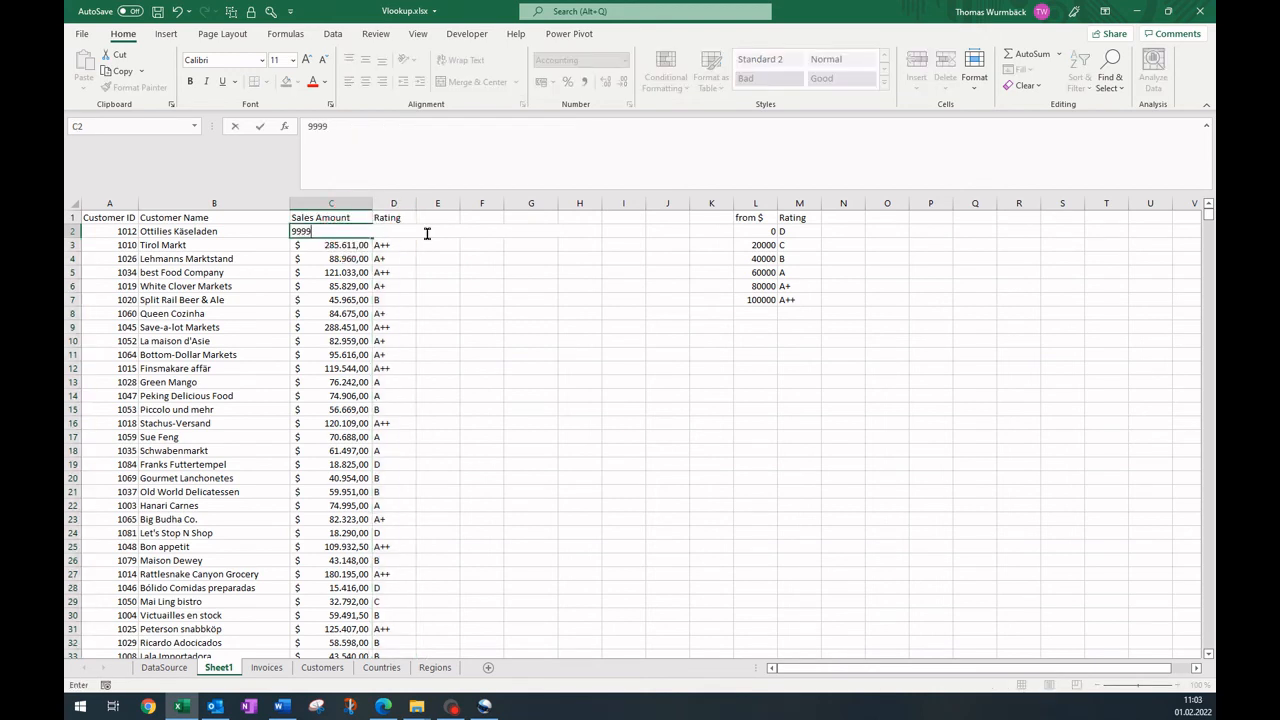
text(9,99)
key(Return)
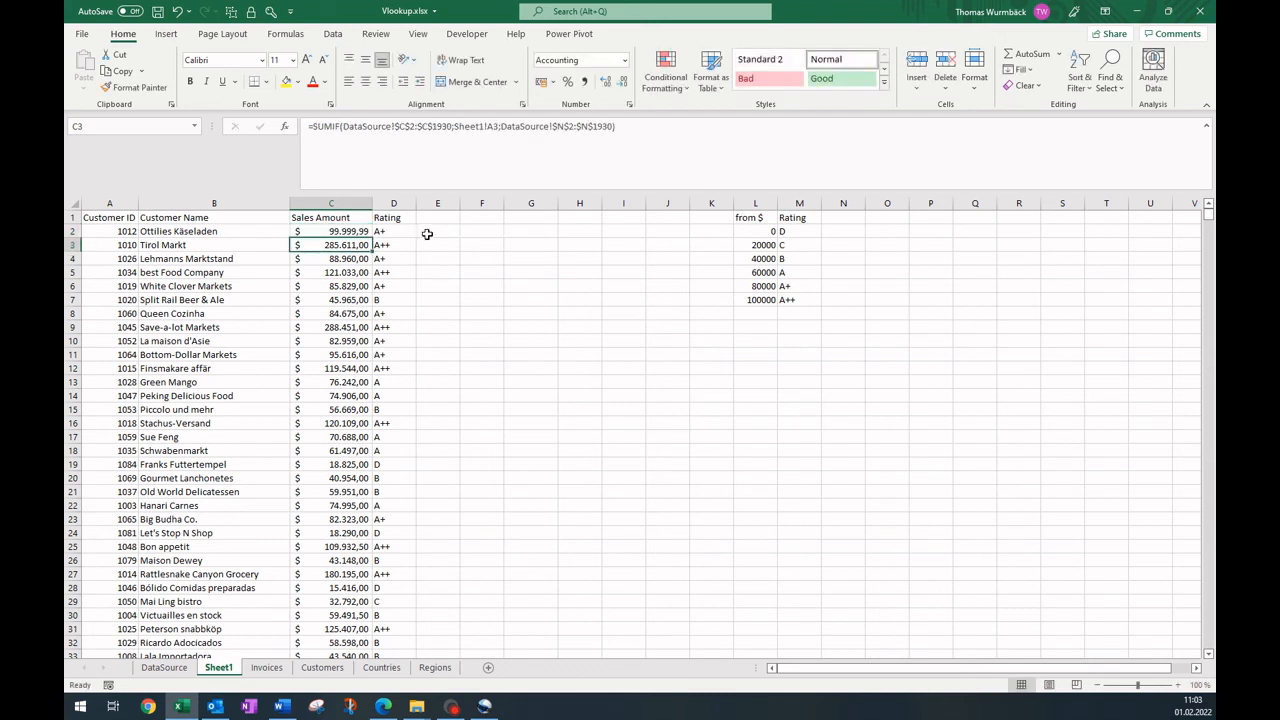